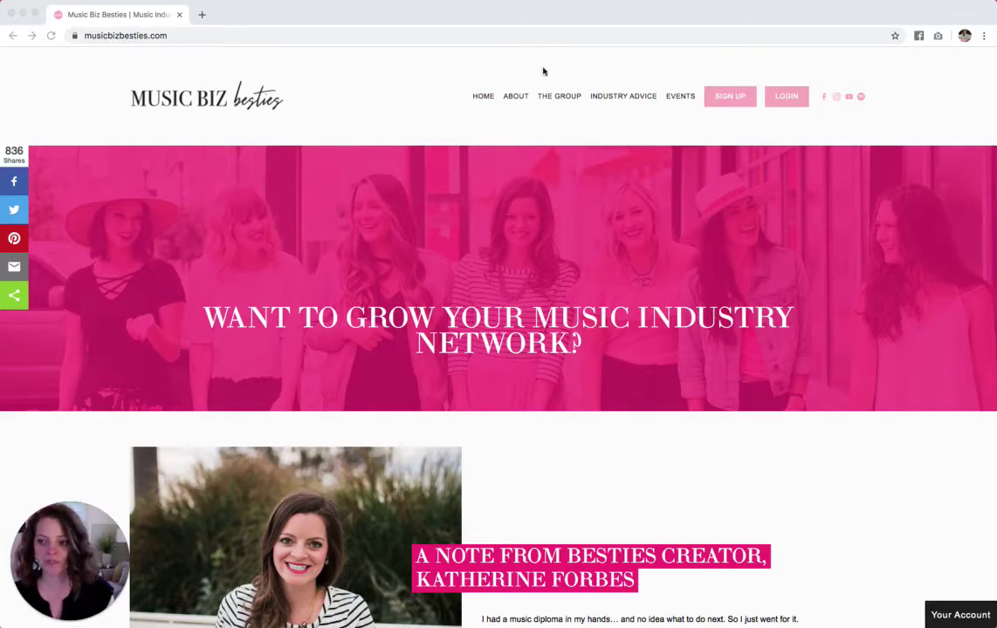
Load the Music Biz Besties site's /config admin page to open the Squarespace editor.
click(548, 15)
key(super+r)
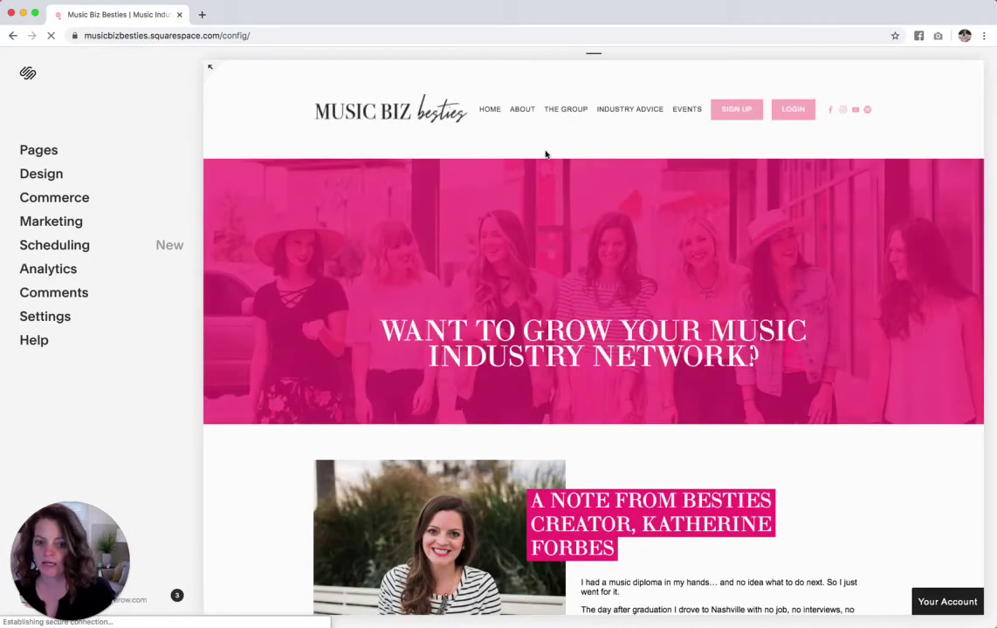
Open Marketing > Promotional Pop-Up to preview the Besties Worldwide Meetup pop-up.
click(58, 223)
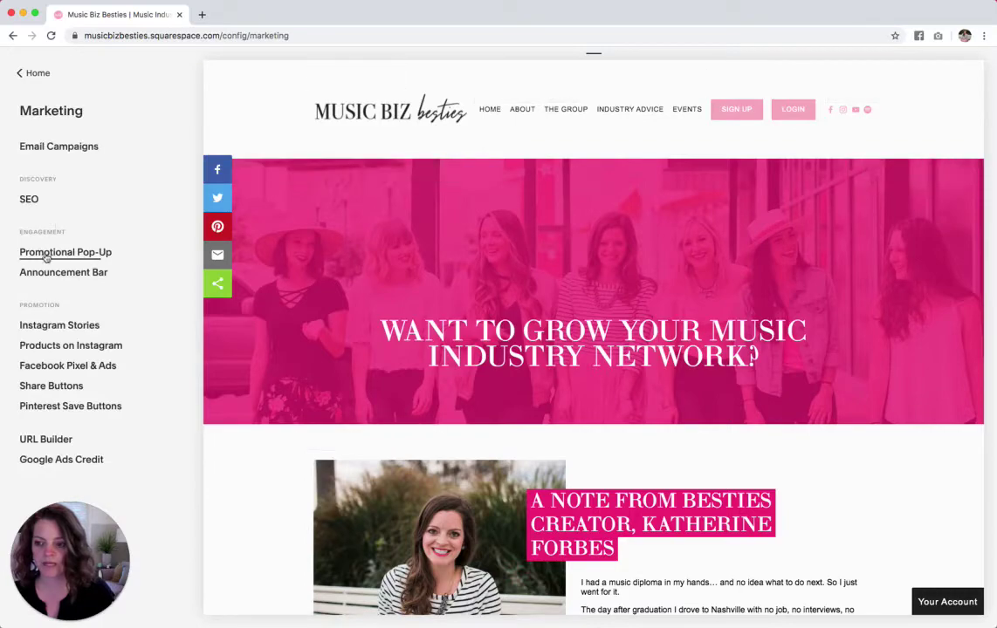
click(89, 253)
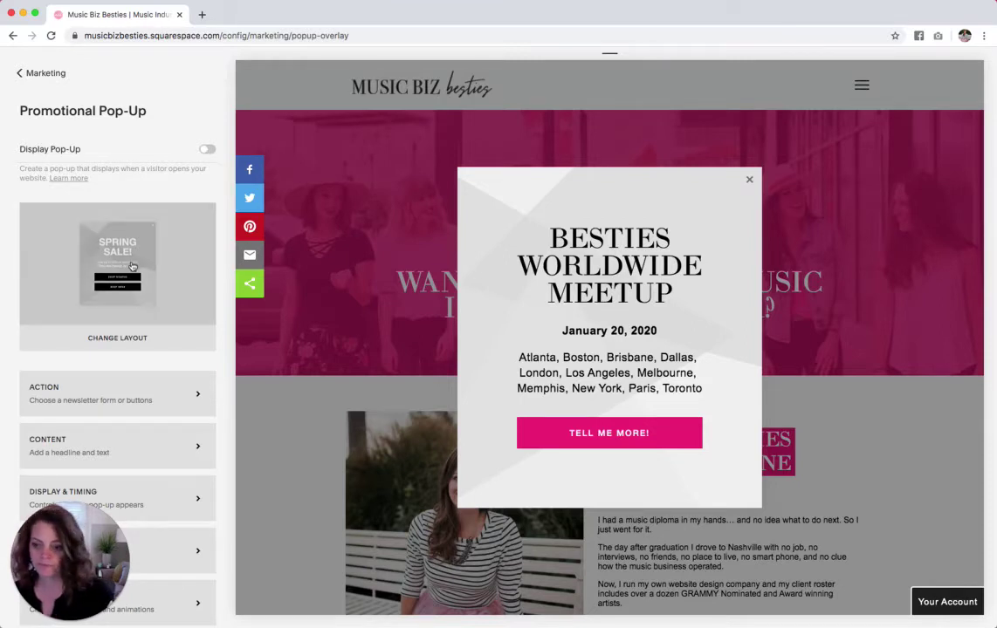
scroll(130, 270, down, 1)
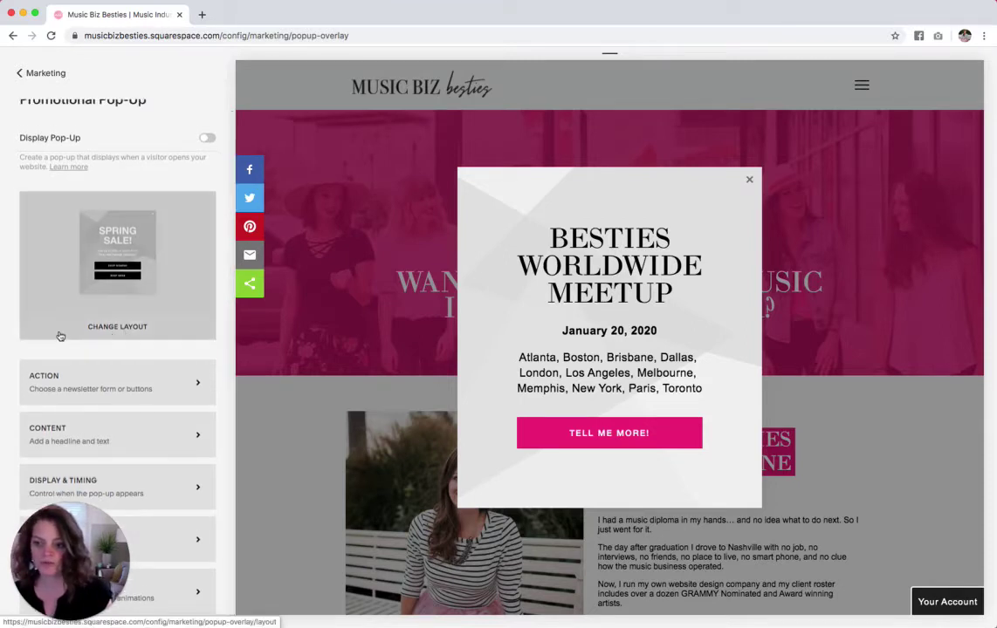
Browse the Change Layout gallery of pop-up layout thumbnails, keeping the Spring Sale layout.
click(136, 332)
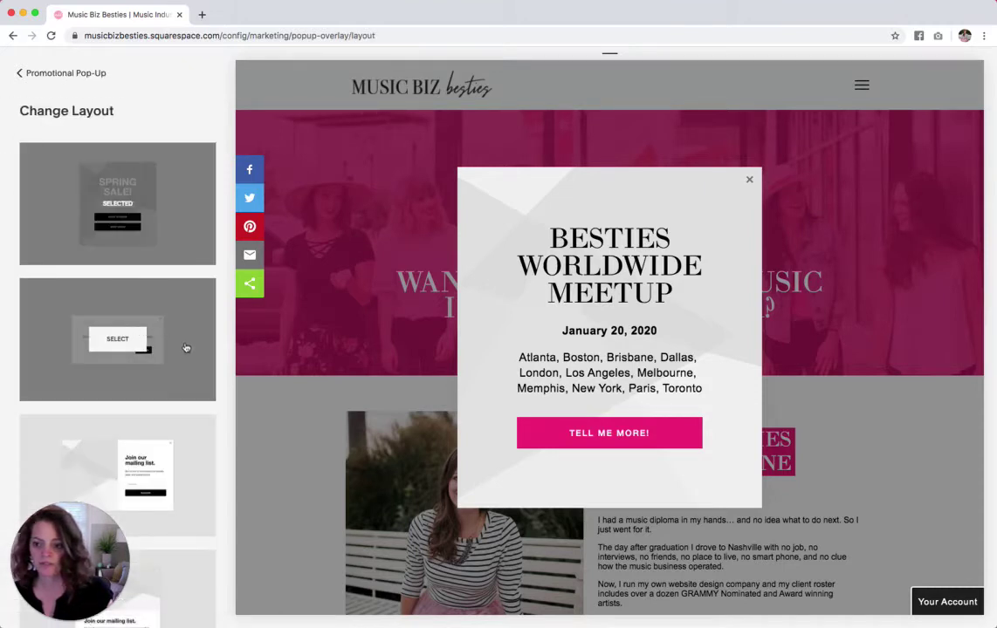
scroll(185, 347, down, 10)
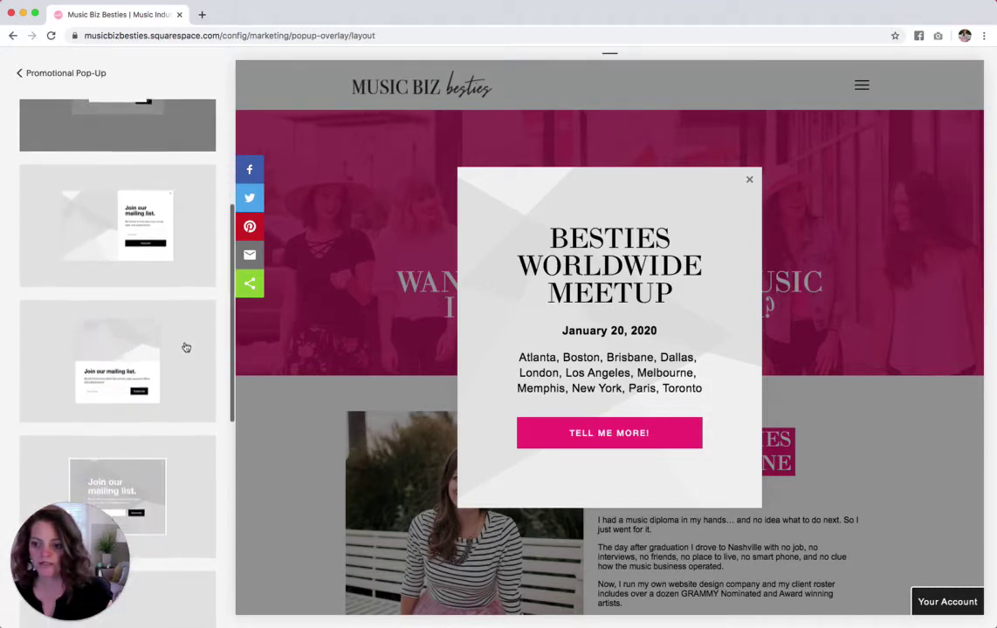
scroll(185, 347, down, 2)
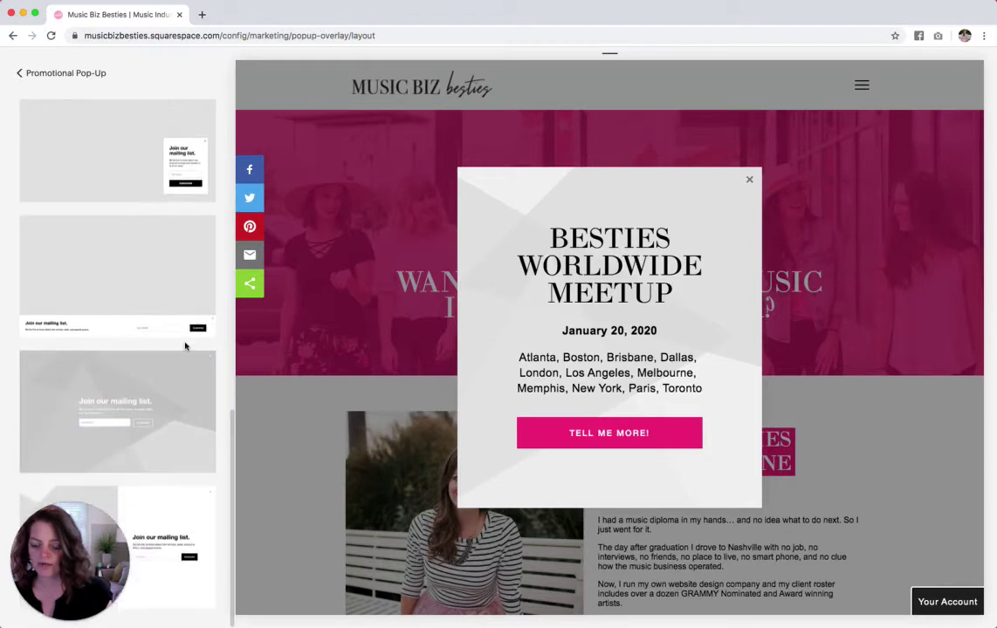
scroll(185, 346, up, 2)
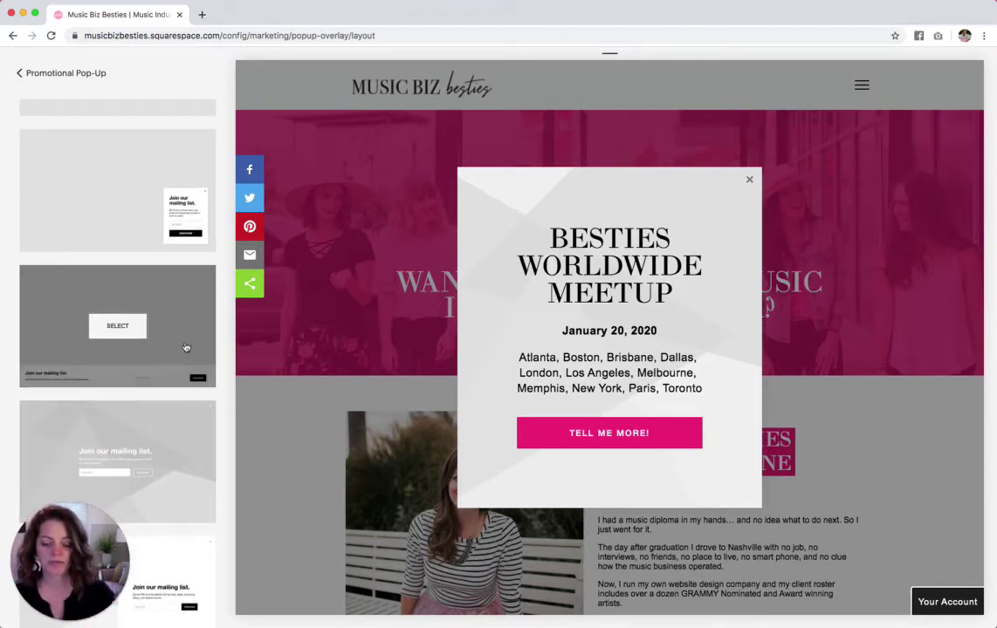
scroll(185, 348, up, 10)
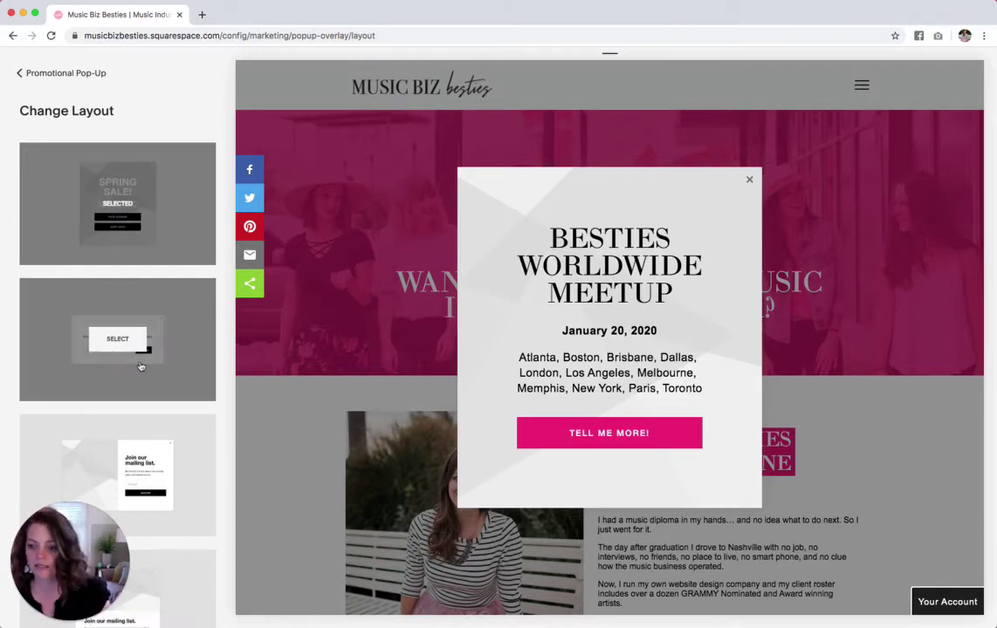
scroll(141, 366, down, 3)
scroll(140, 365, down, 8)
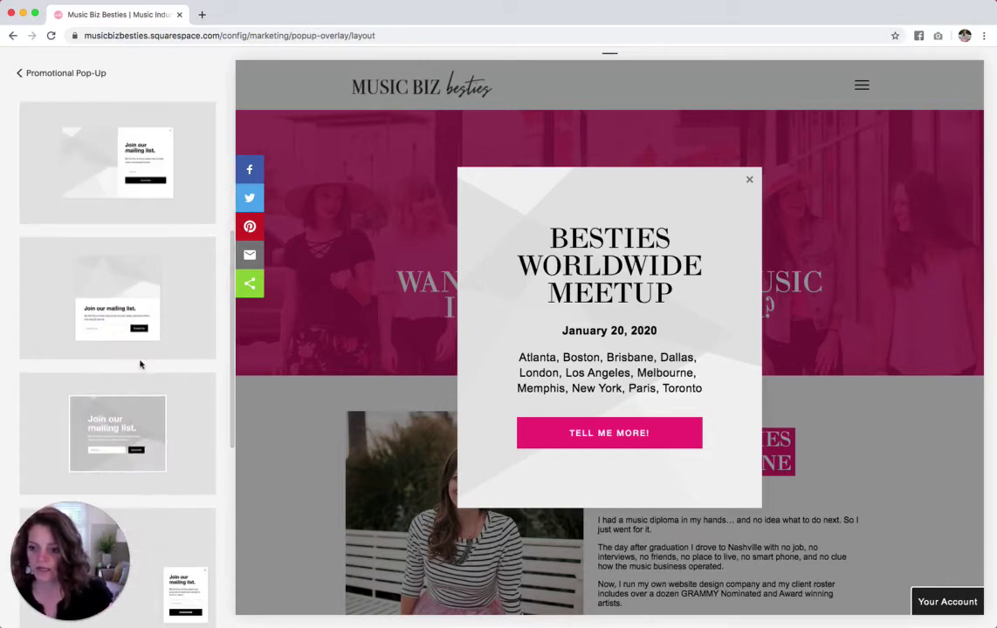
scroll(141, 365, down, 1)
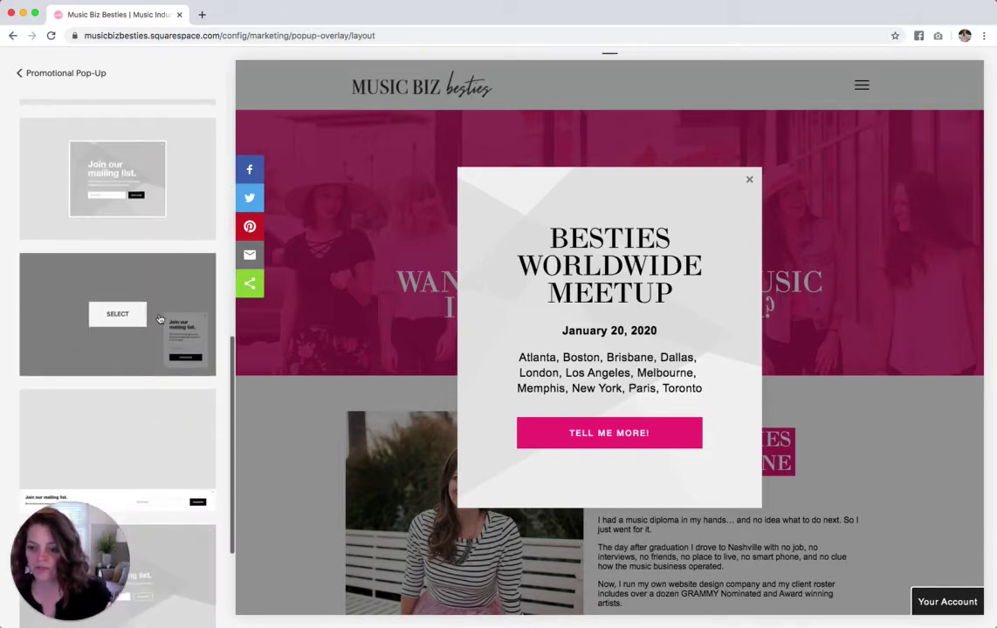
Try the corner card, bottom bar, full-screen overlay and split pop-up layouts.
click(100, 315)
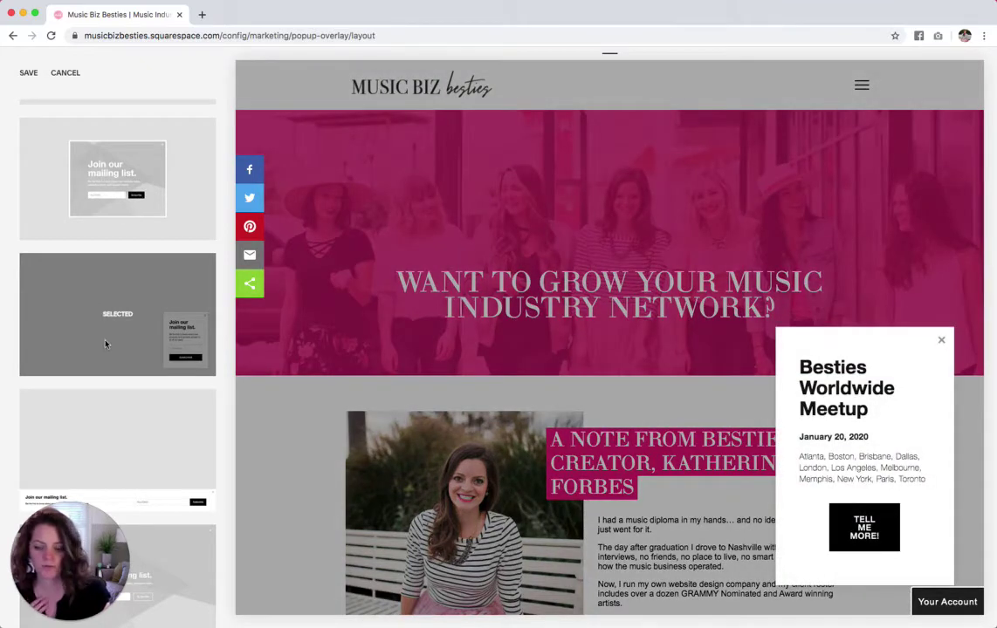
scroll(105, 344, down, 4)
click(114, 303)
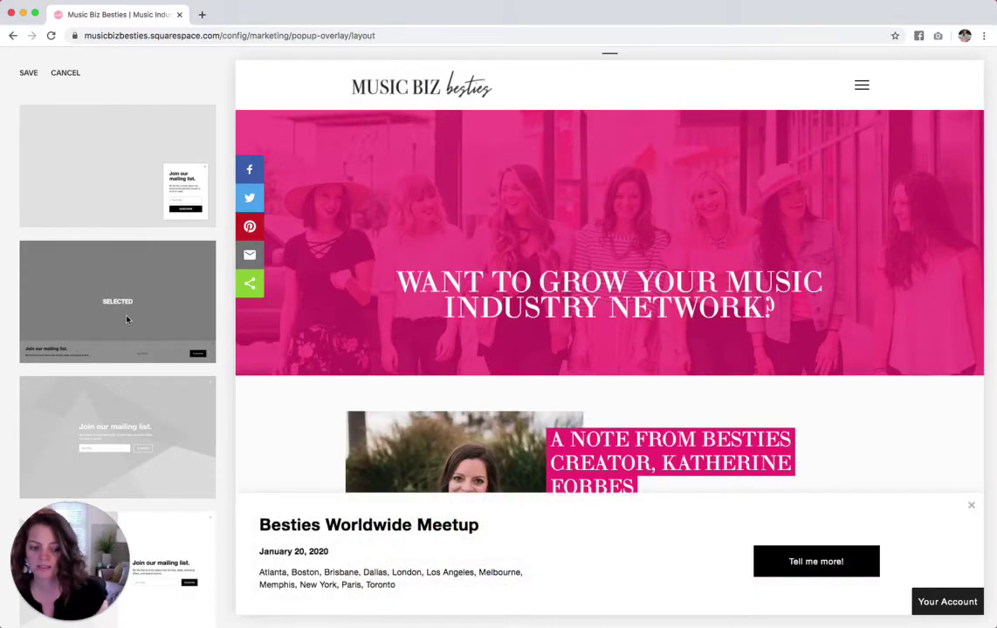
scroll(127, 320, down, 2)
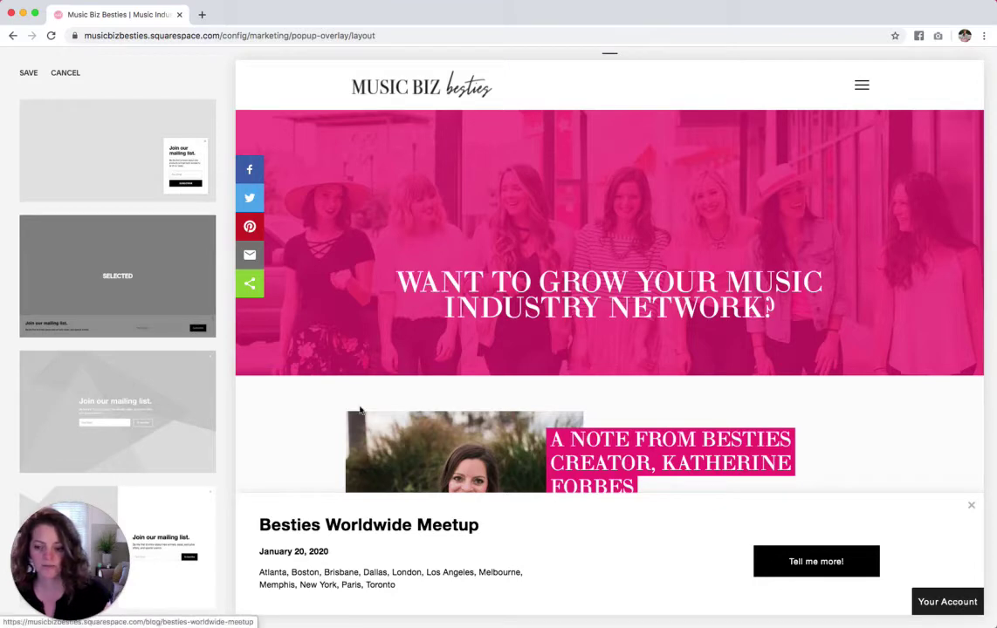
click(117, 411)
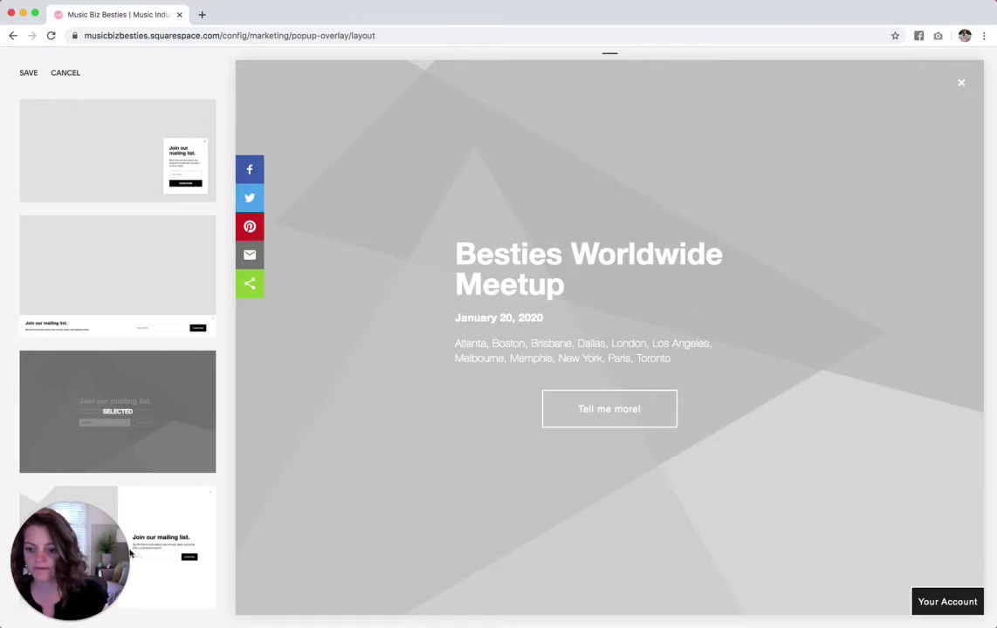
drag(99, 572, 893, 555)
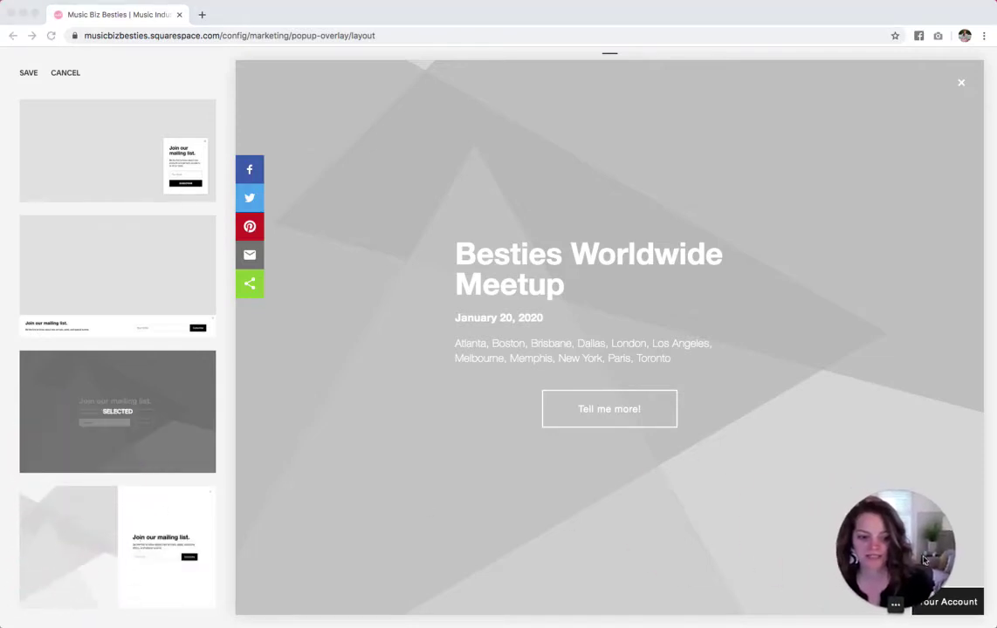
click(115, 549)
click(117, 548)
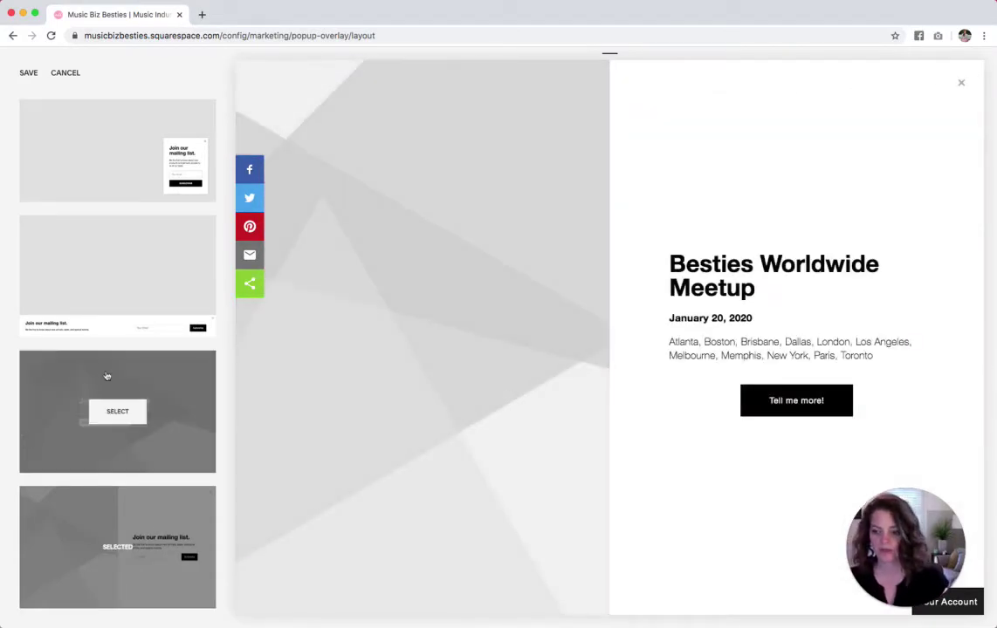
Choose the boxed layout with white text over a gray image and save it.
scroll(105, 366, down, 5)
scroll(104, 375, up, 3)
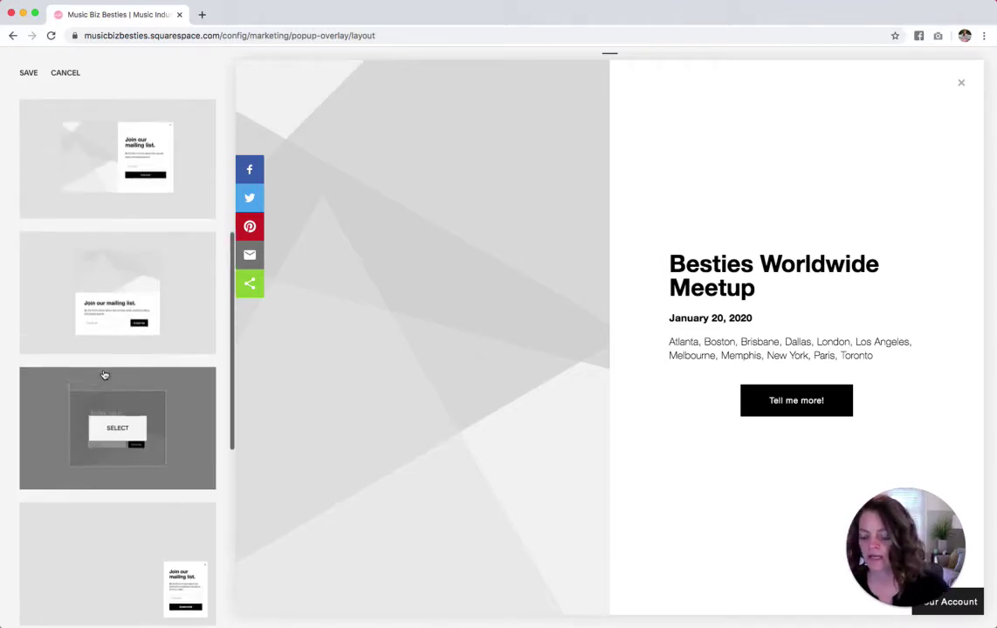
click(104, 441)
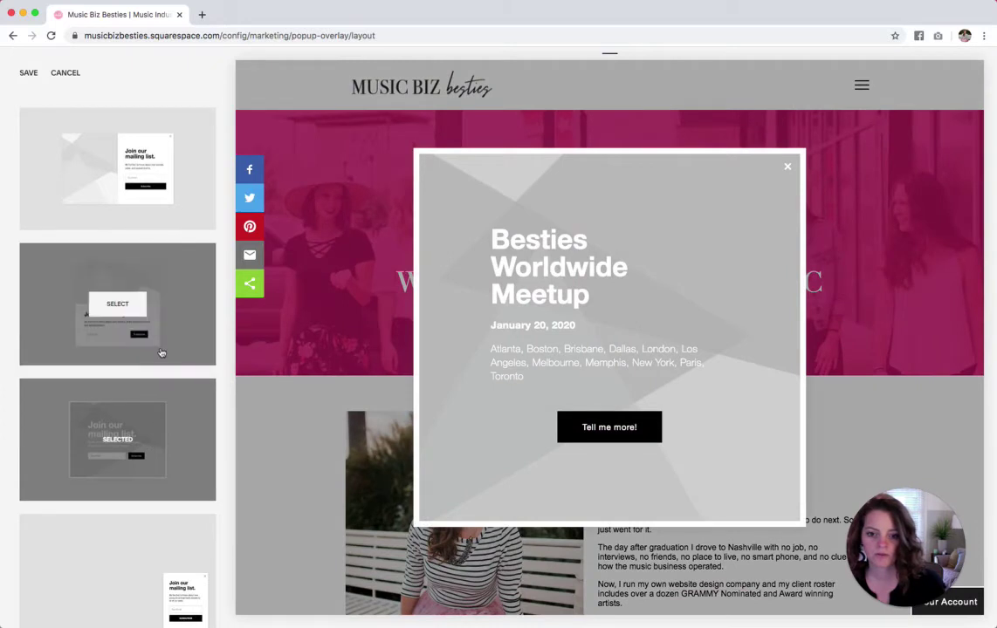
scroll(161, 353, up, 3)
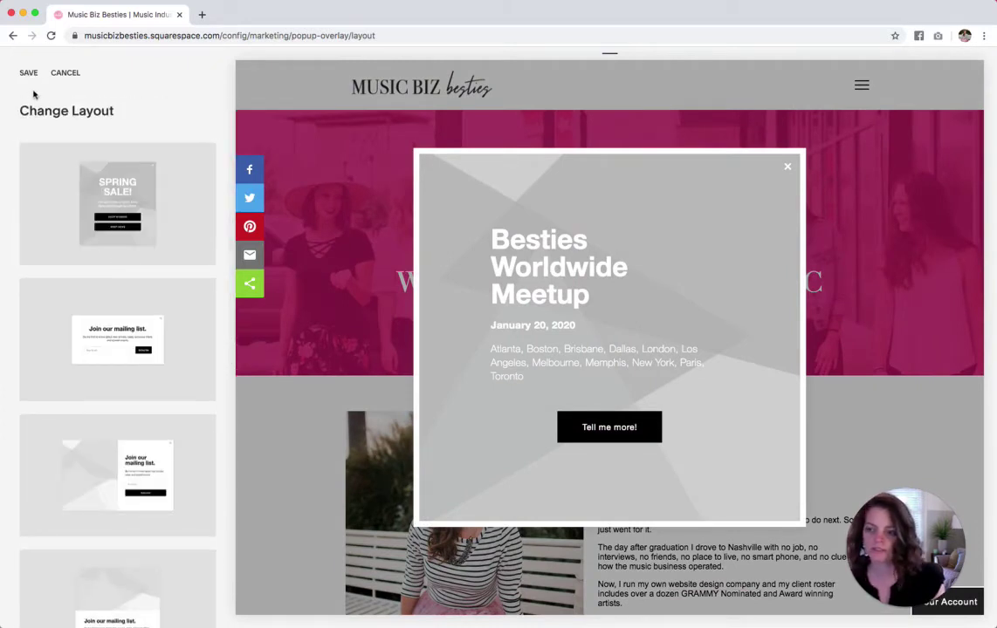
click(23, 74)
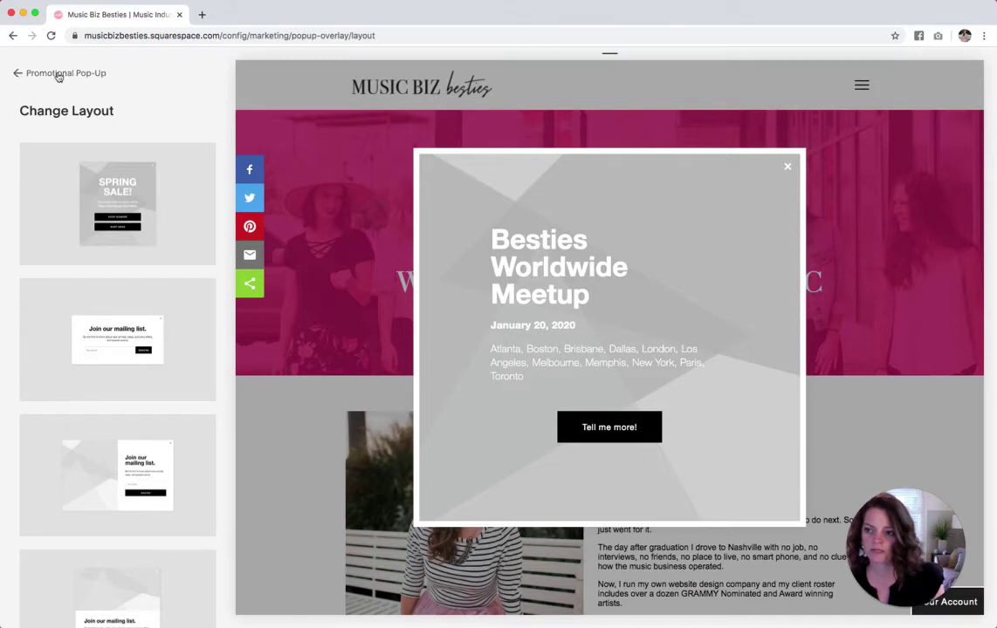
Save pending changes and open the pop-up's Action settings with its Tell me more! button.
click(59, 73)
scroll(105, 145, down, 1)
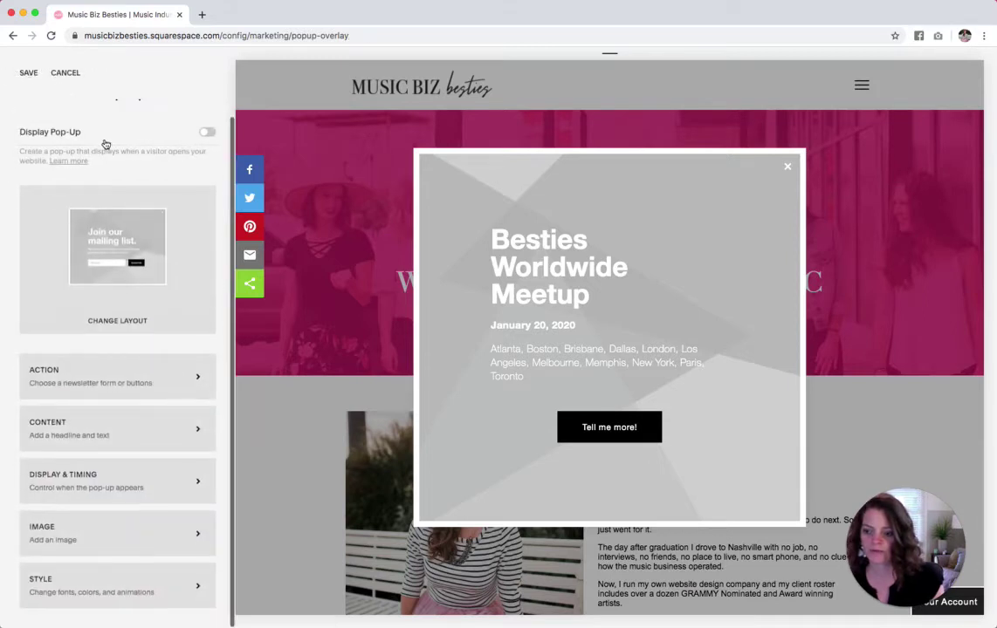
click(93, 386)
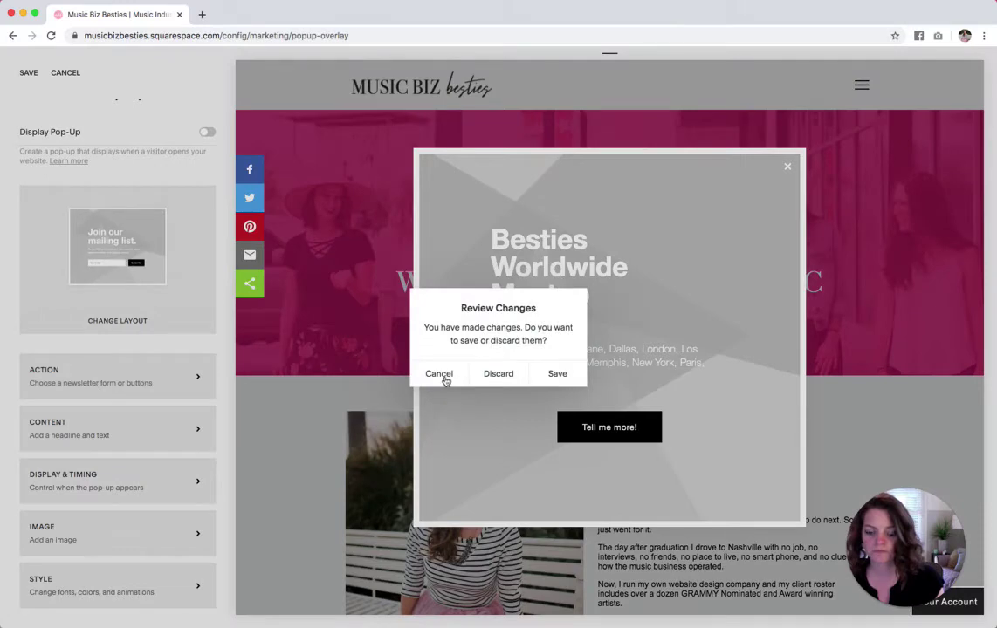
click(567, 375)
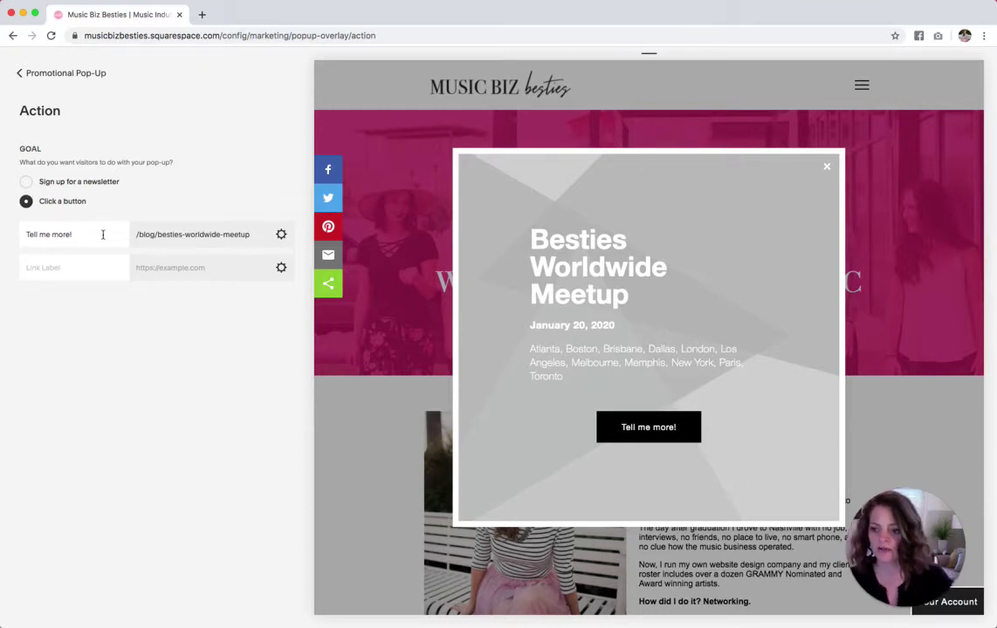
Set the pop-up goal to 'Sign up for a newsletter' and view the sign-up storage options.
click(26, 183)
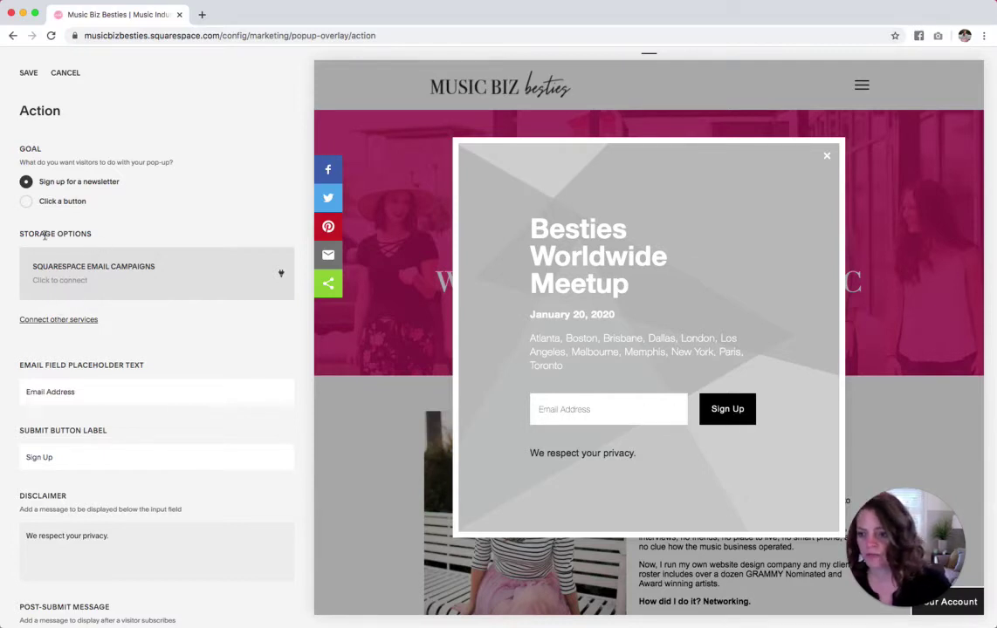
drag(20, 234, 88, 234)
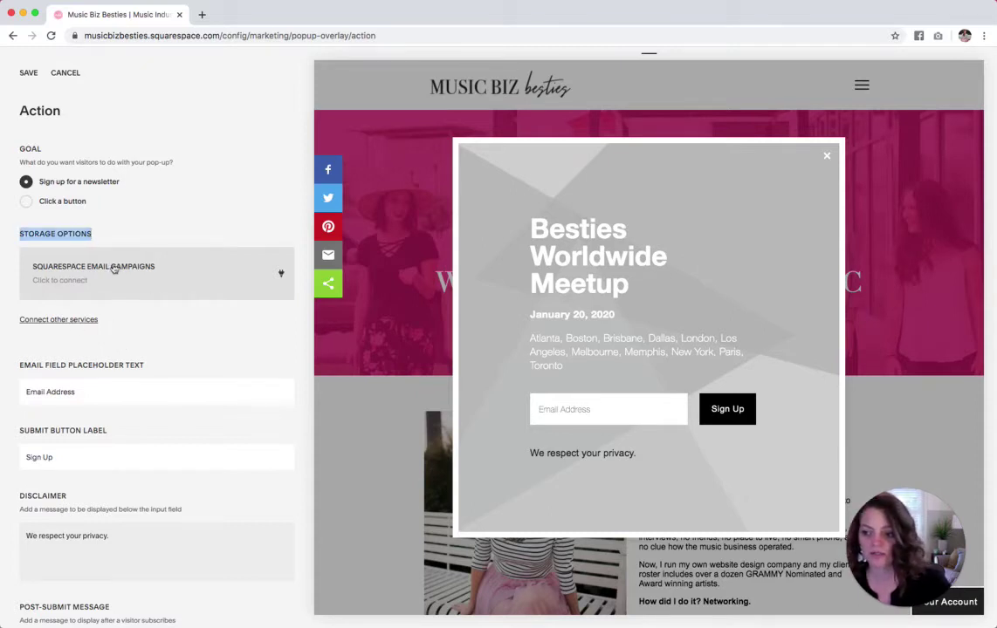
click(76, 319)
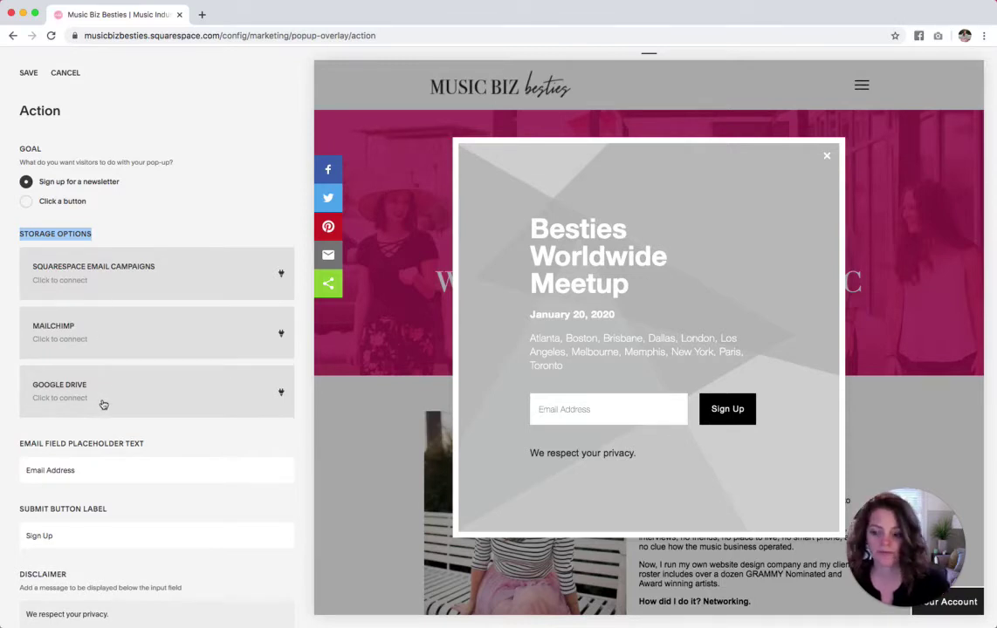
click(106, 241)
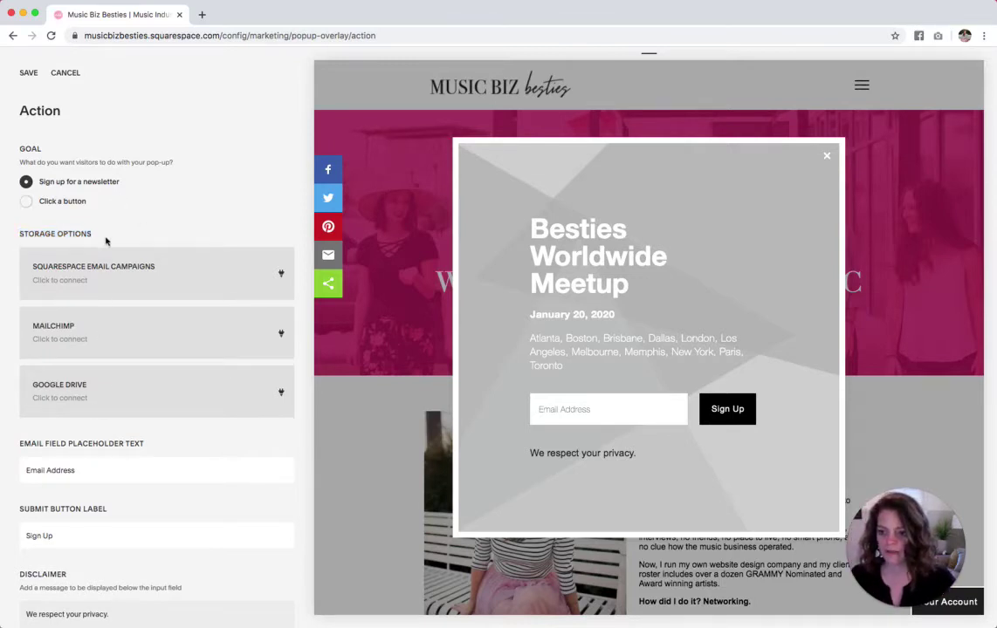
Test a new email field placeholder, then restore it to 'Email Address'.
scroll(144, 240, down, 1)
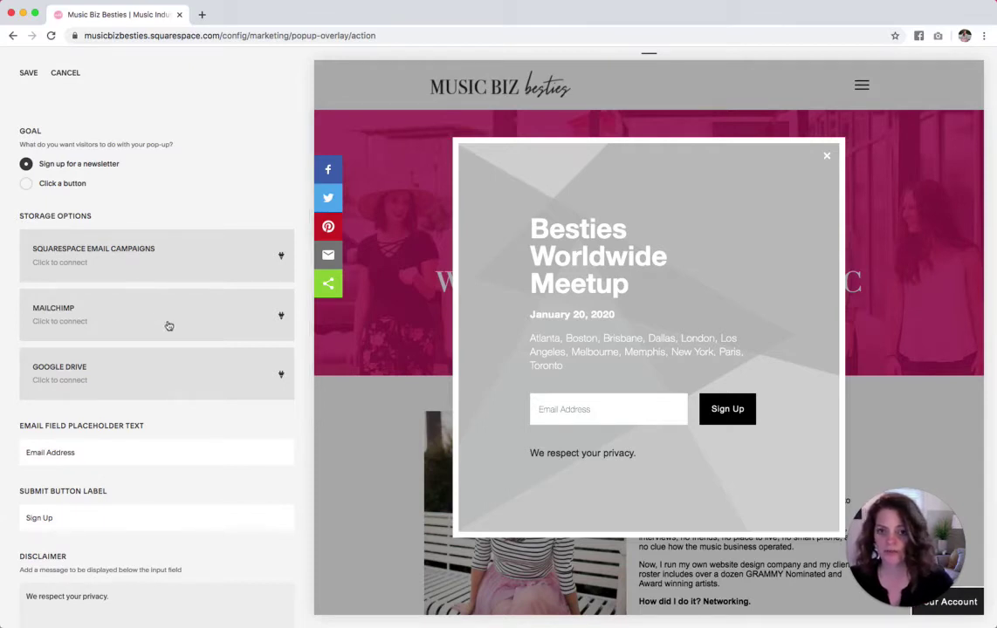
scroll(158, 321, down, 3)
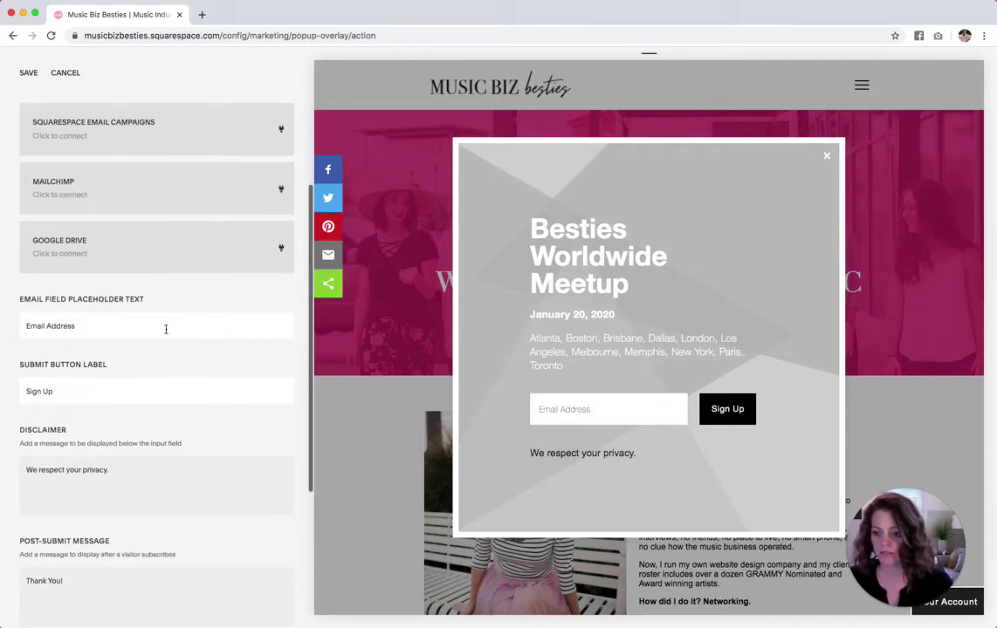
drag(166, 320, 7, 322)
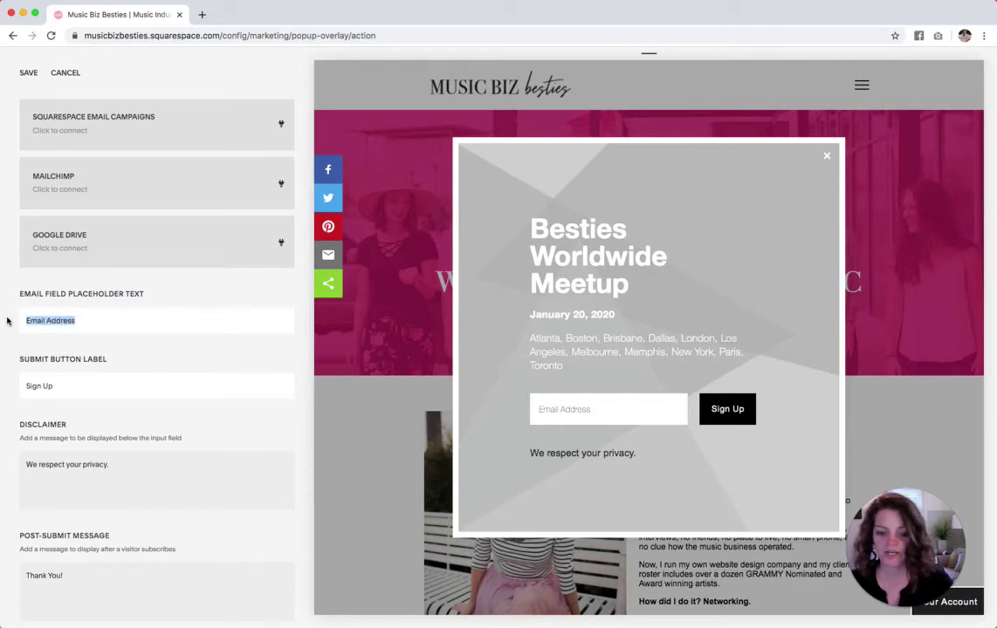
text(ex)
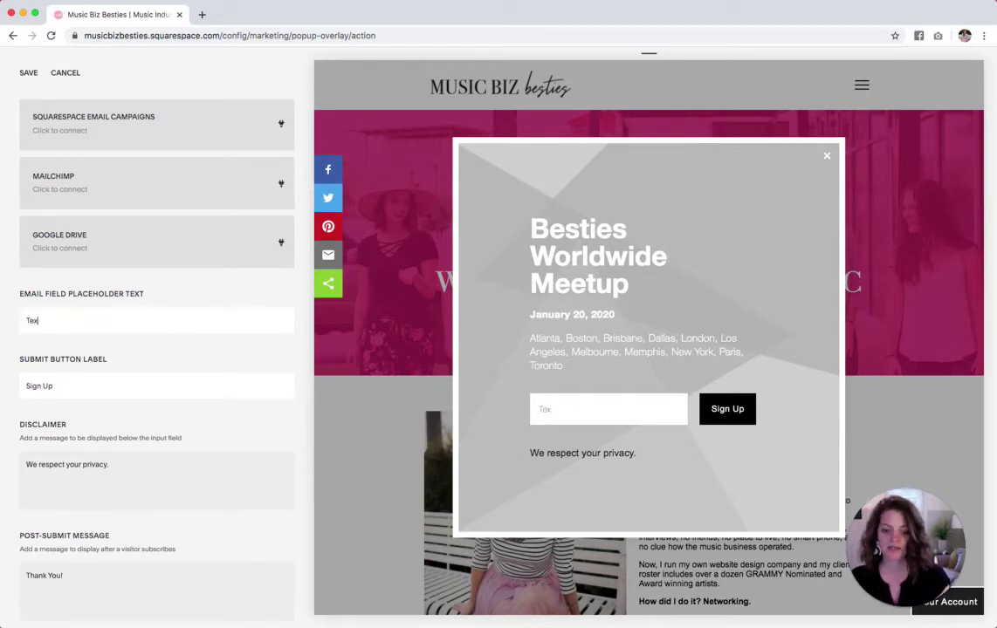
text(t that goes in this box)
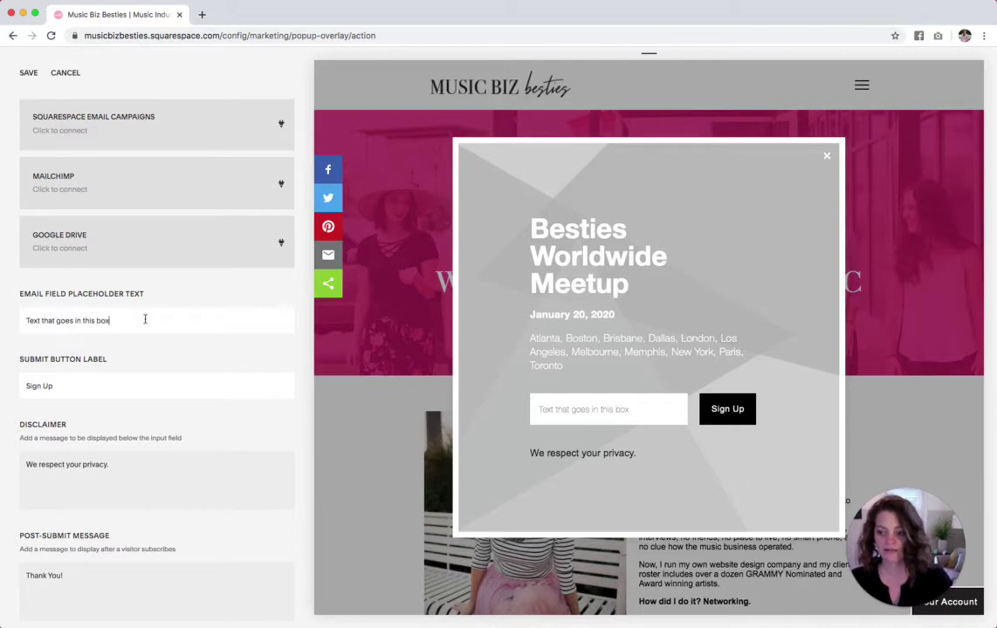
drag(145, 319, 15, 310)
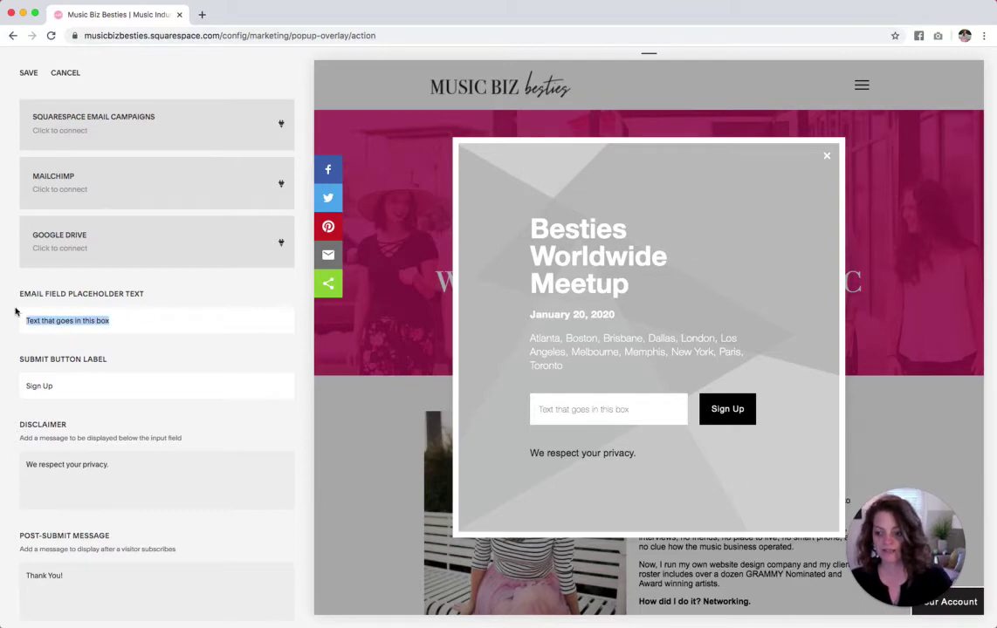
text(Email Address)
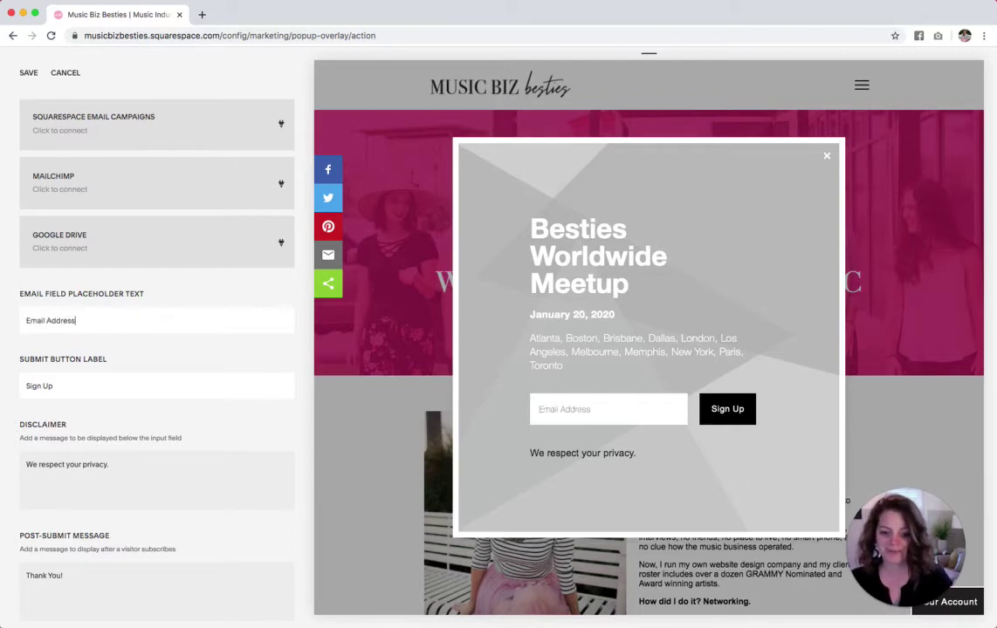
Change the submit button label to 'Get Discount'.
triple_click(44, 377)
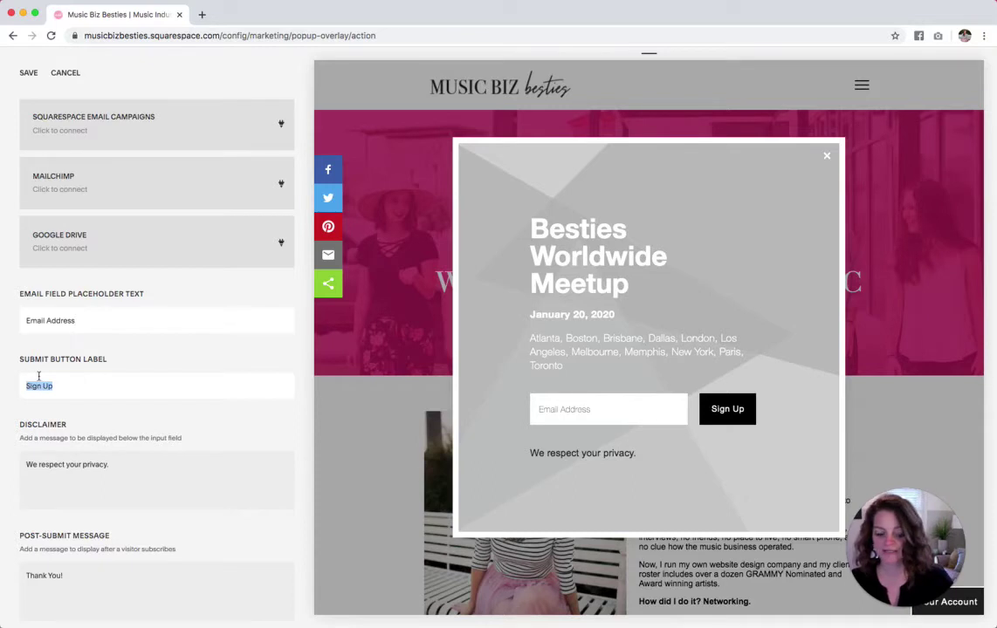
text(Subscribe)
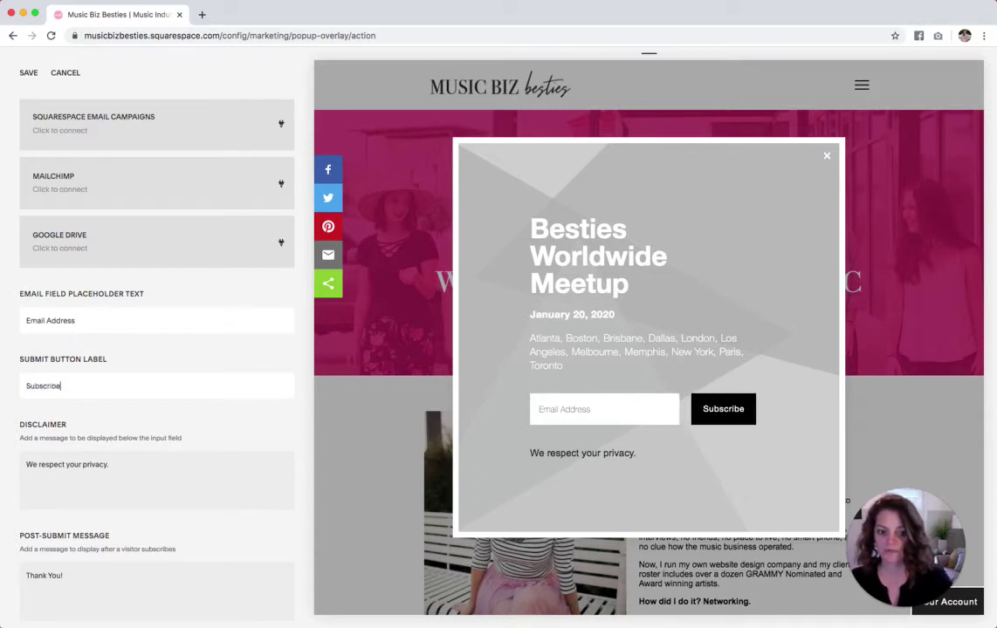
double_click(40, 381)
text(Get Discount)
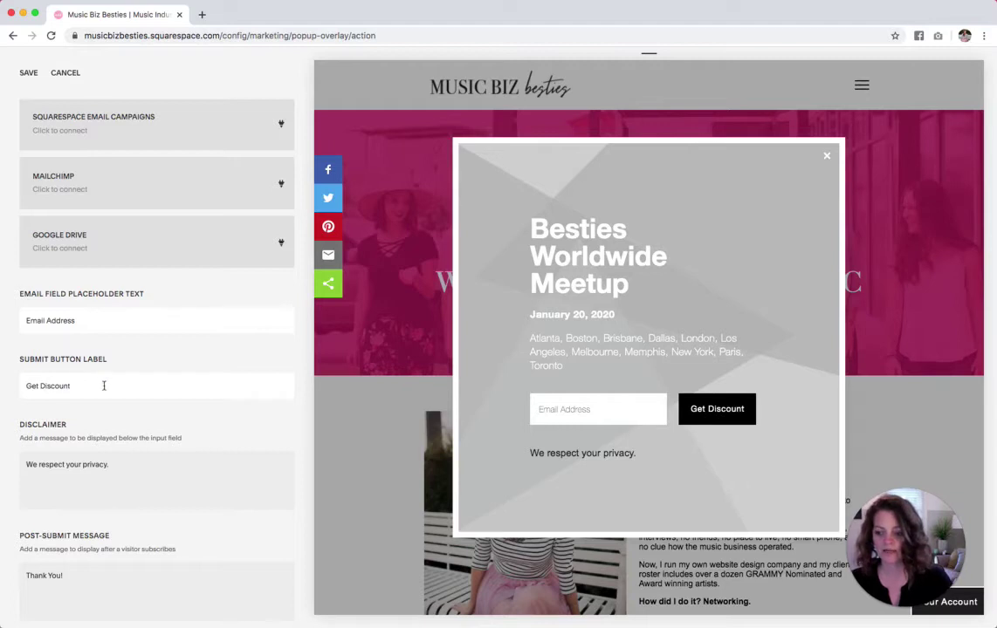
drag(102, 385, 8, 384)
Look over the disclaimer and post-submit message text, leaving both unchanged.
scroll(130, 429, down, 1)
scroll(130, 429, down, 1)
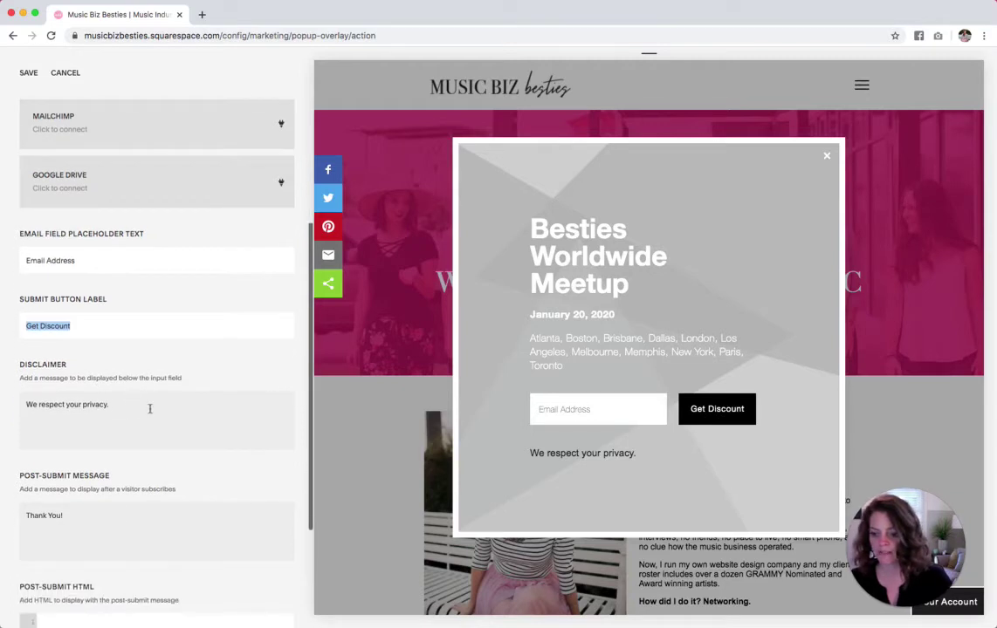
triple_click(149, 408)
click(145, 447)
scroll(145, 447, down, 3)
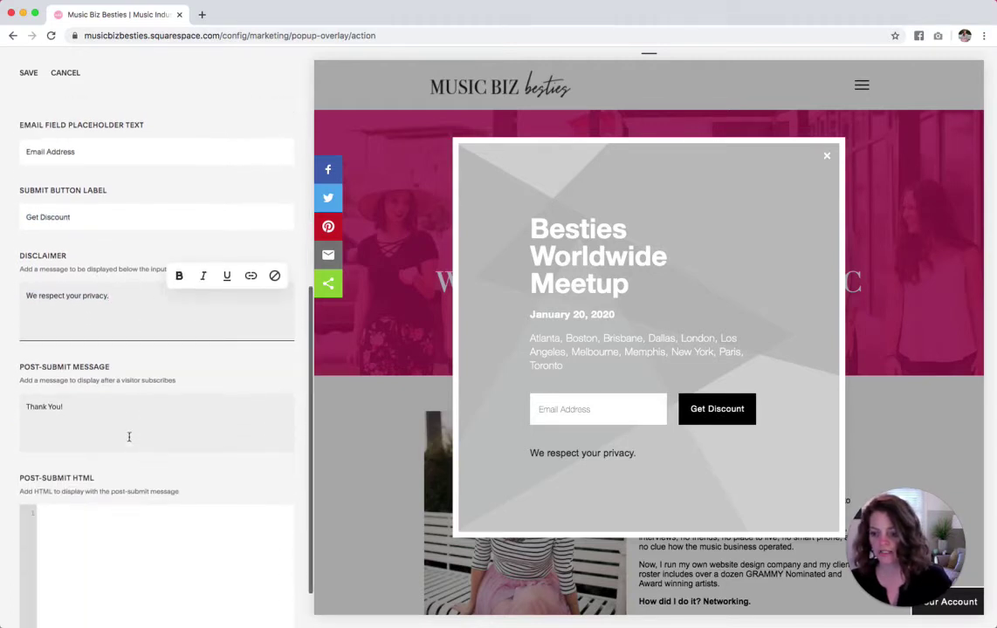
click(63, 406)
drag(62, 407, 23, 359)
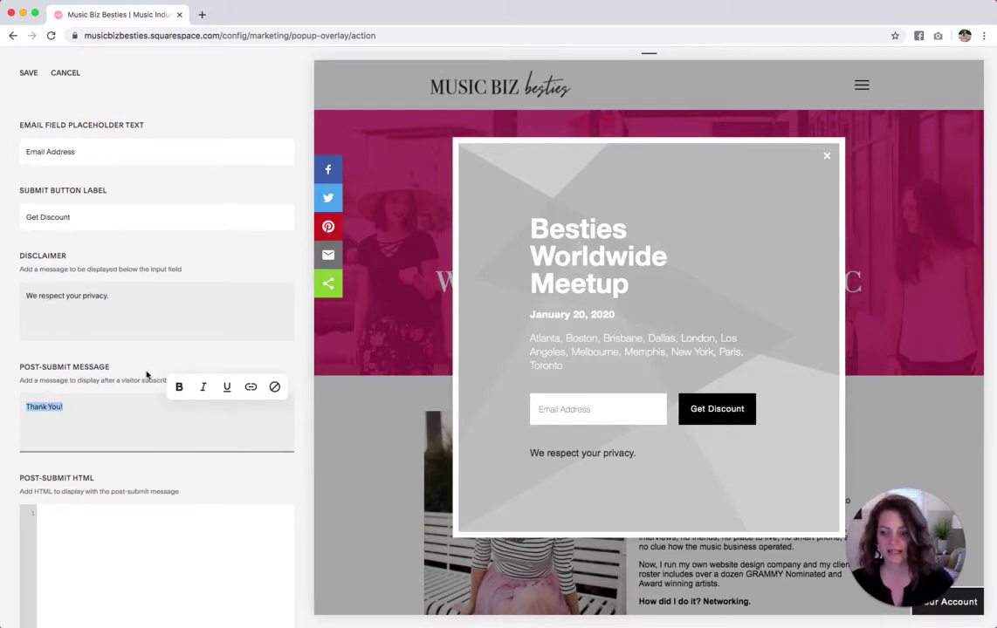
scroll(125, 376, down, 1)
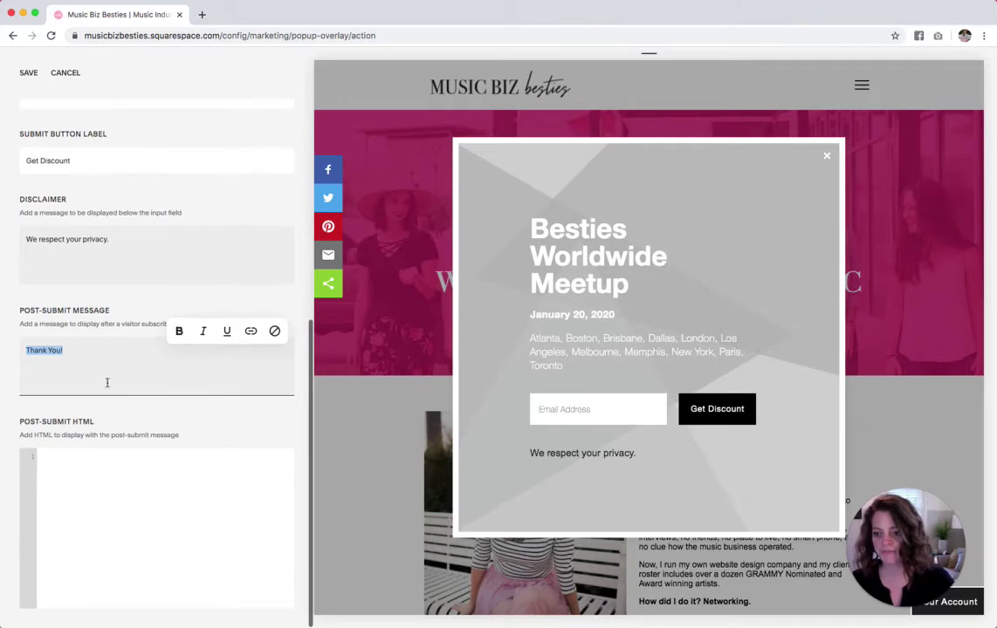
scroll(108, 383, up, 6)
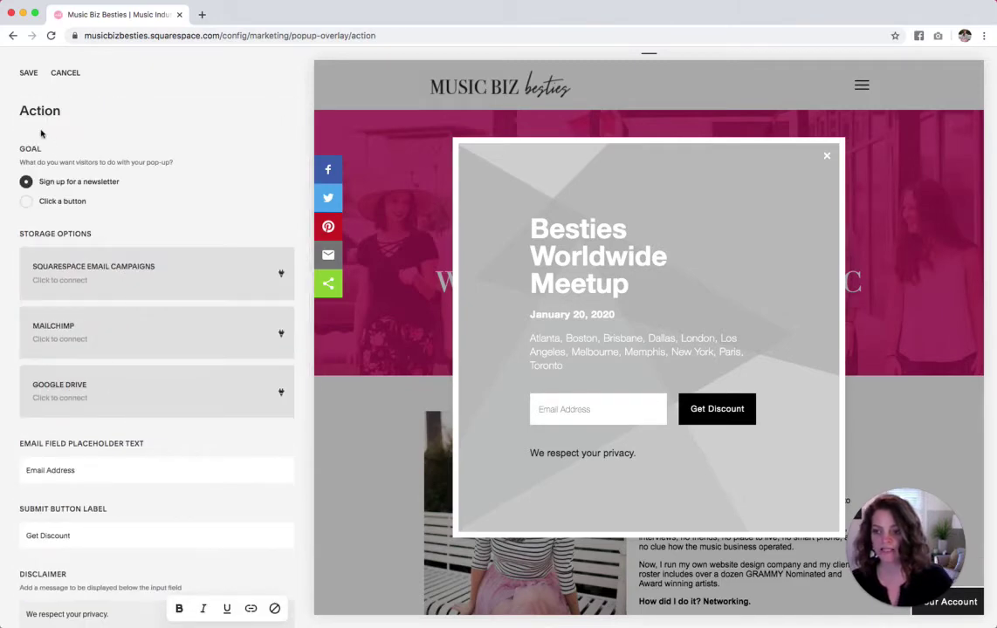
Store sign-ups in Squarespace Email Campaigns' Default mailing list and save the action settings.
click(27, 72)
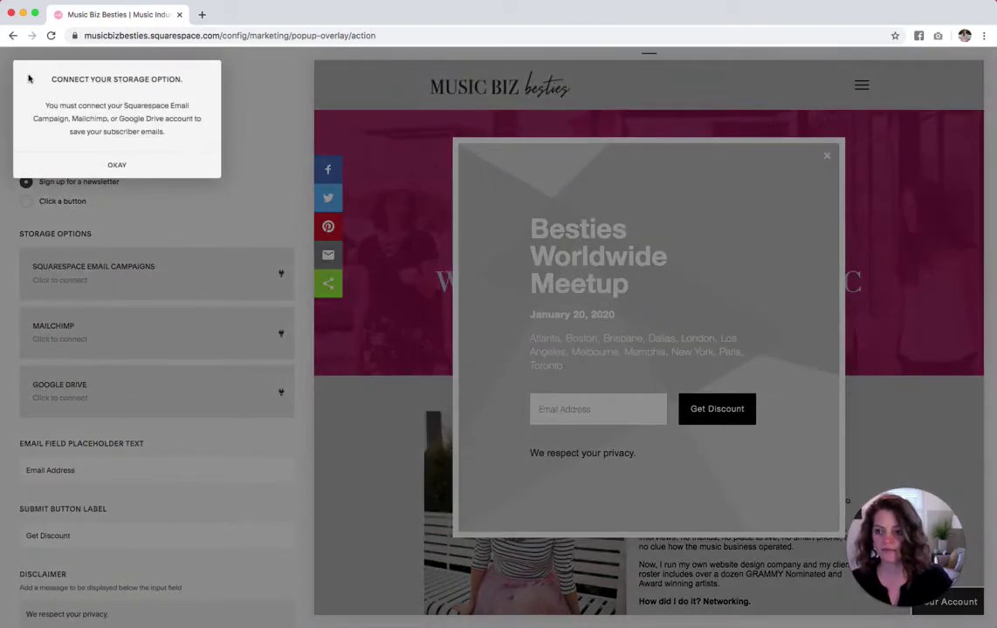
click(117, 164)
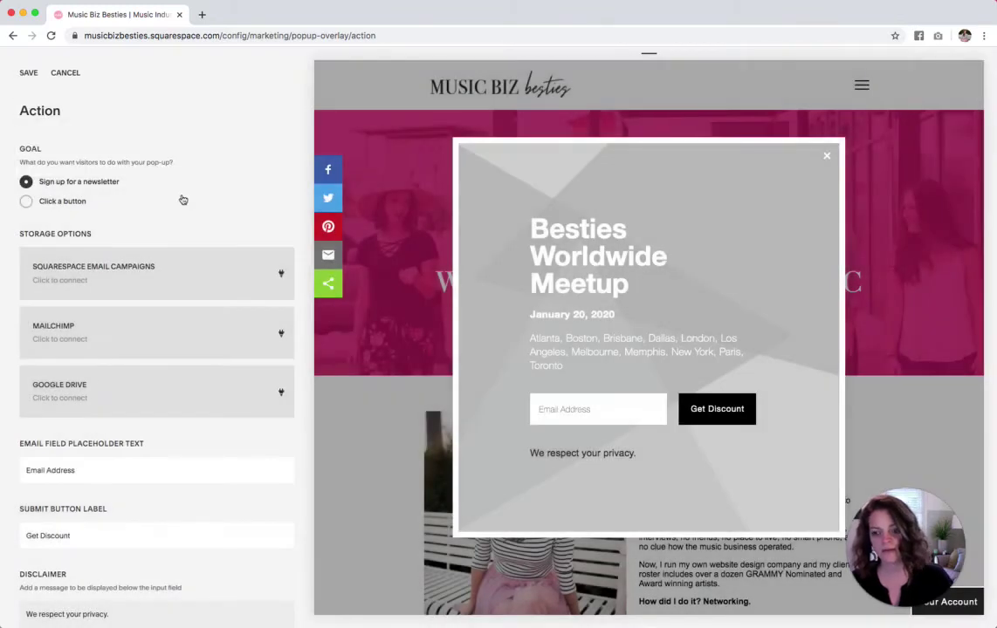
click(170, 269)
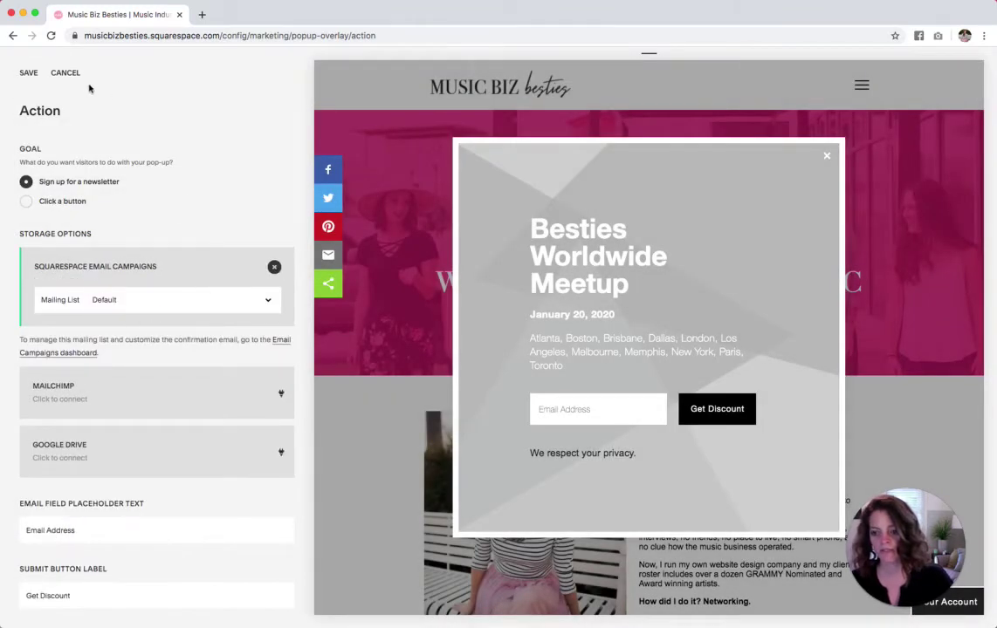
click(29, 73)
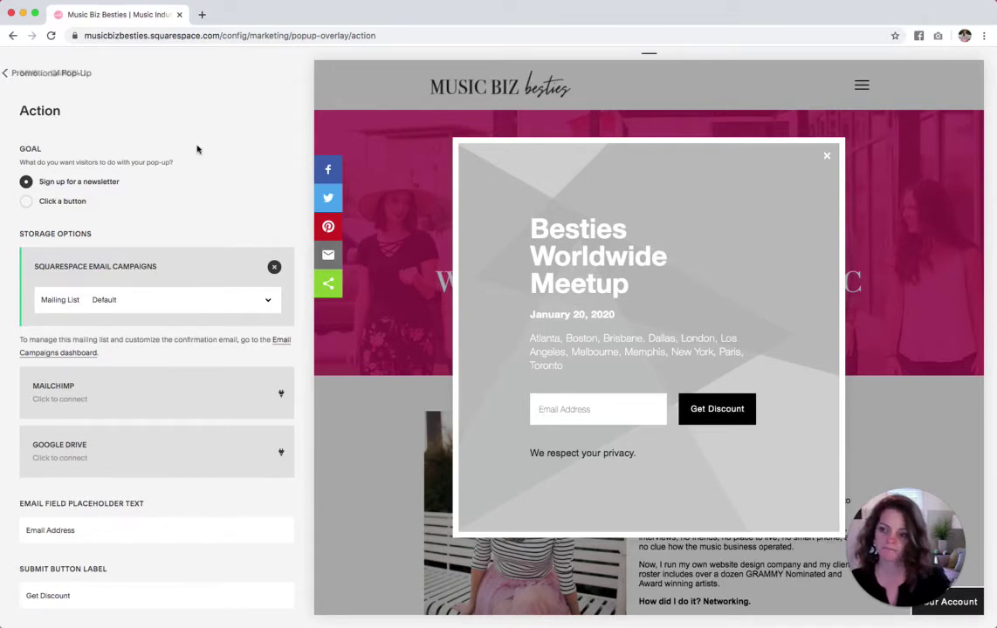
click(75, 76)
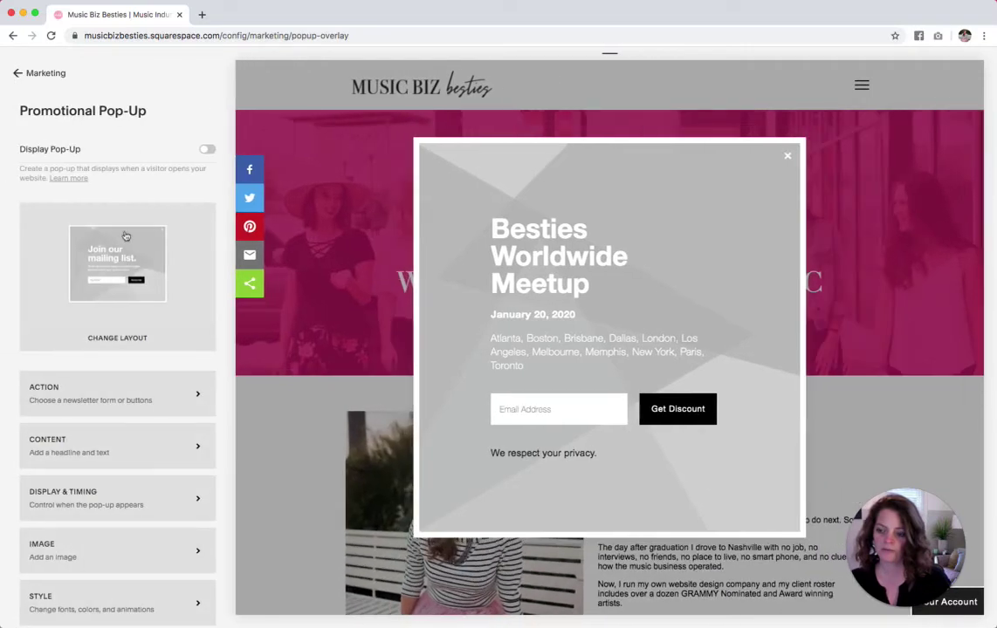
Change the pop-up headline to 'New Resource Vault Available'.
scroll(110, 454, down, 1)
click(122, 434)
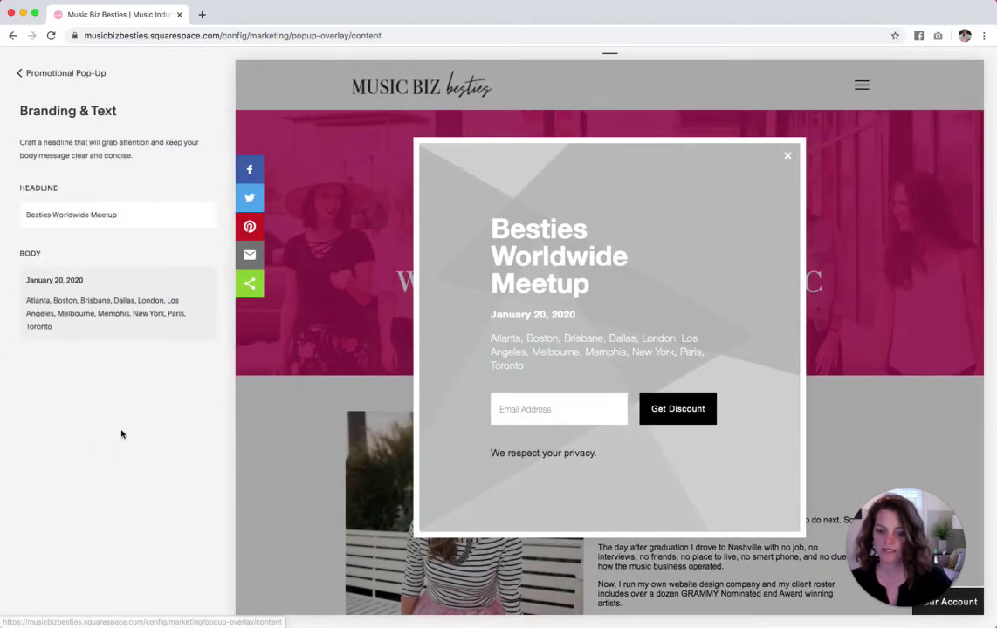
drag(138, 218, 21, 212)
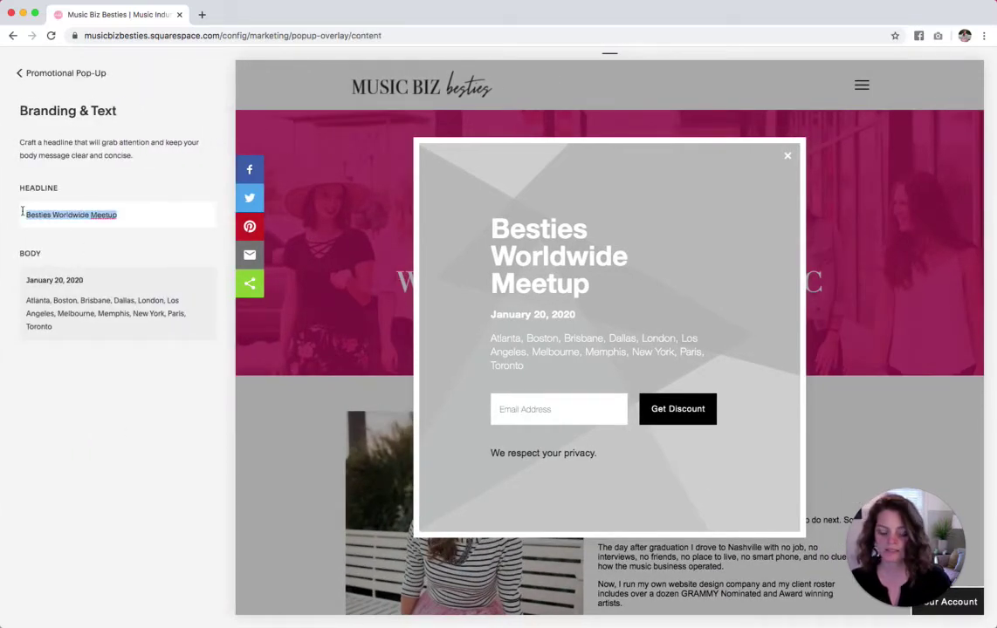
text(New)
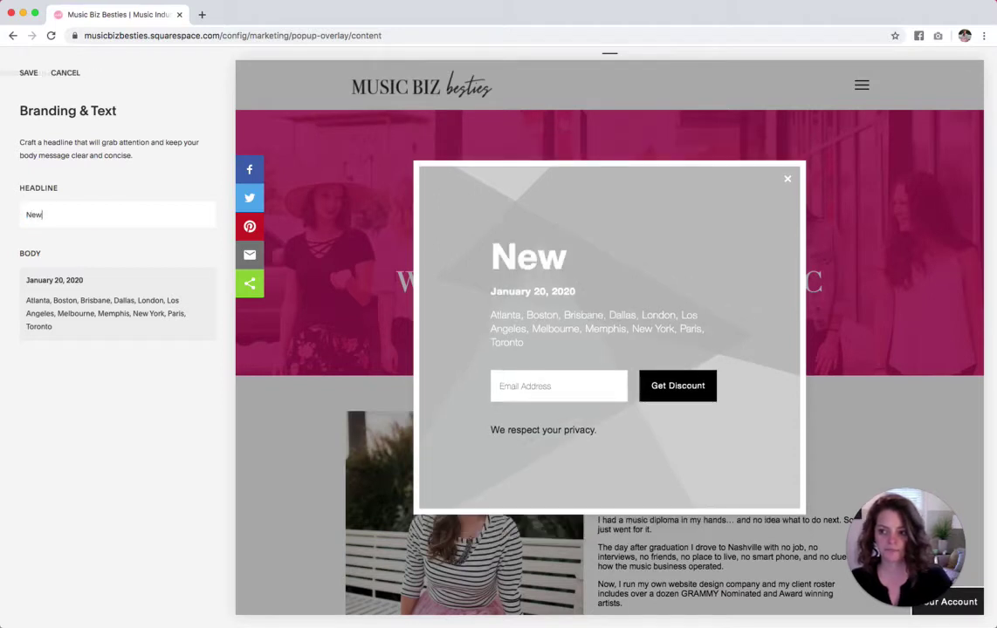
text( Resource Vaul)
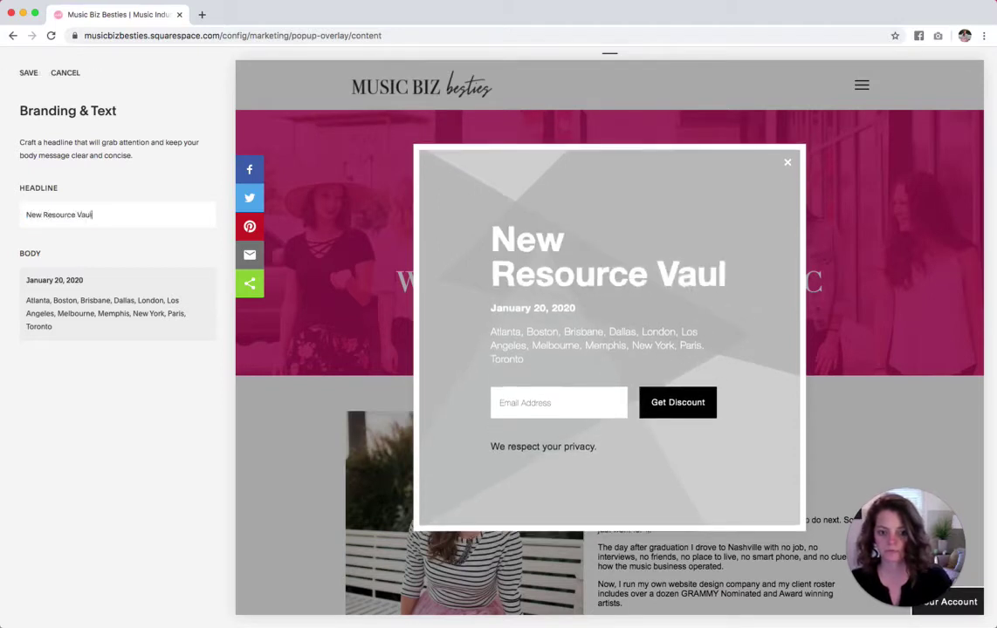
text(t Available)
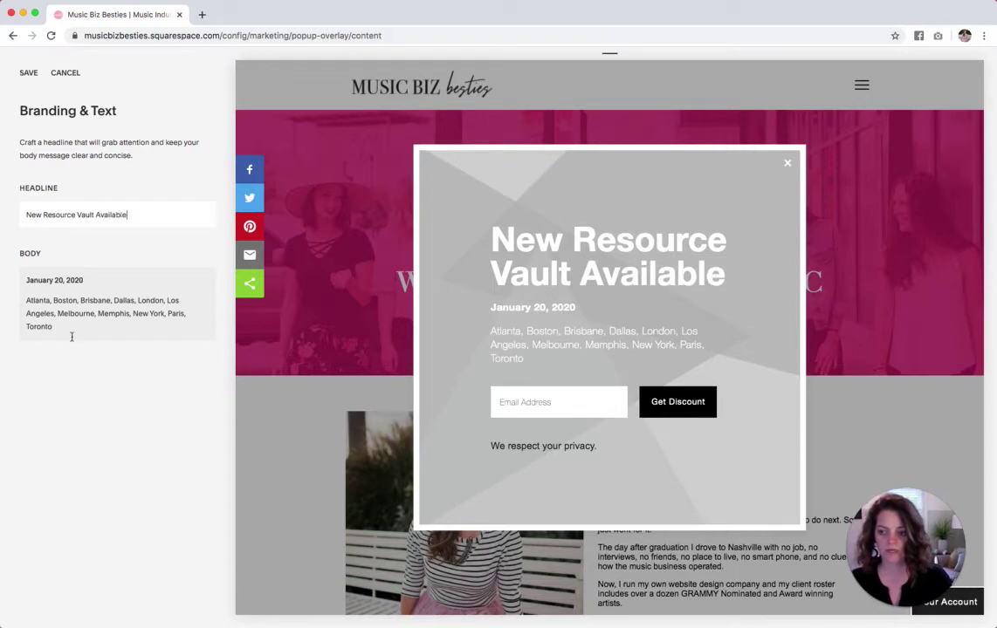
Replace the body text with placeholder 'sdflkjsdfljeflkjsdf oisjdfklj sdf' and save.
drag(71, 337, 27, 263)
key(BackSpace)
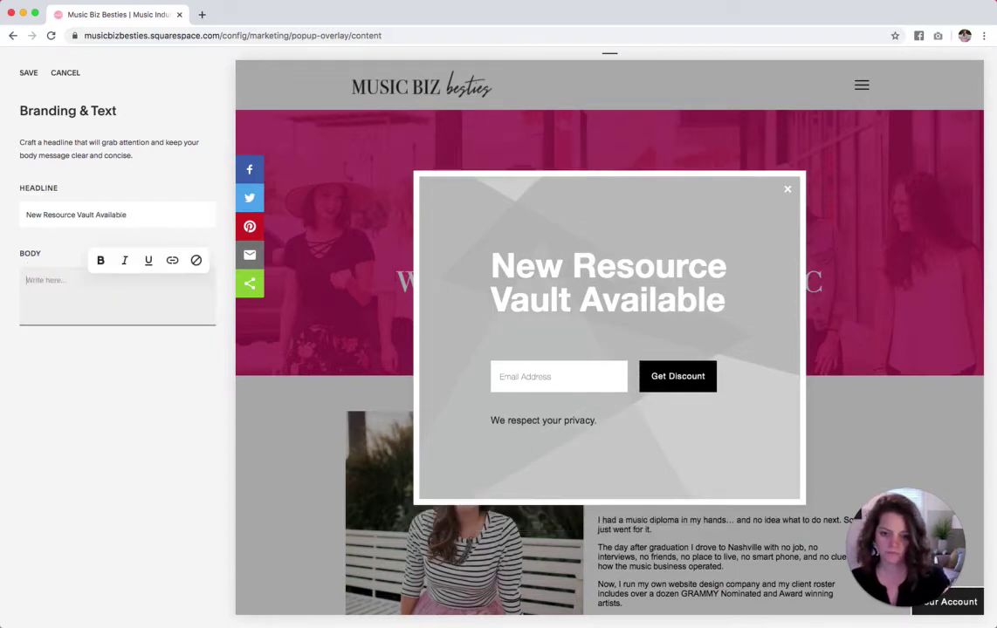
text(sdflkjsdf)
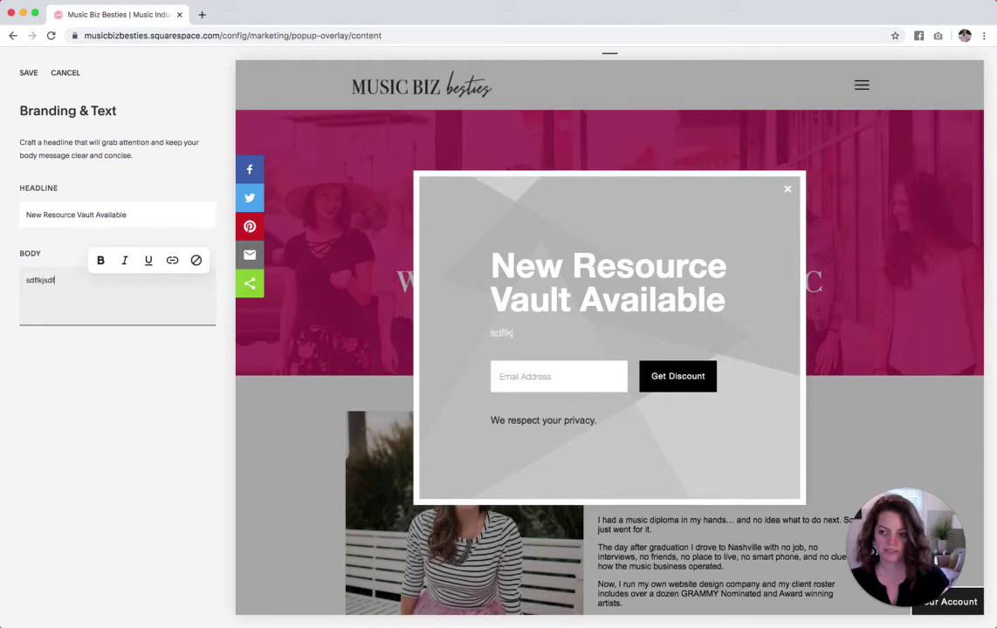
text(ljeflkjsdf oisjdfklj sdf)
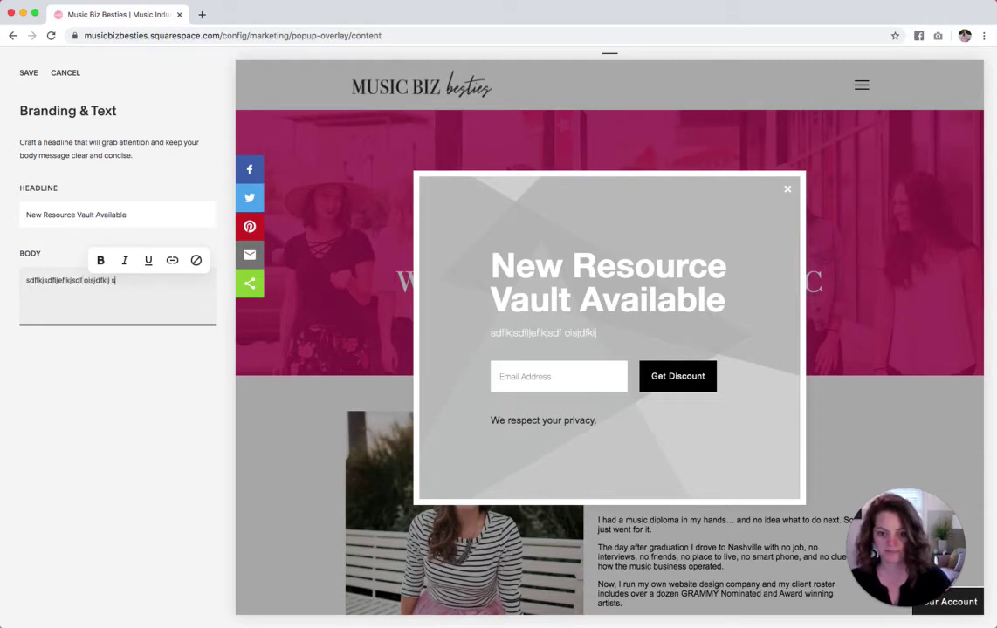
click(28, 72)
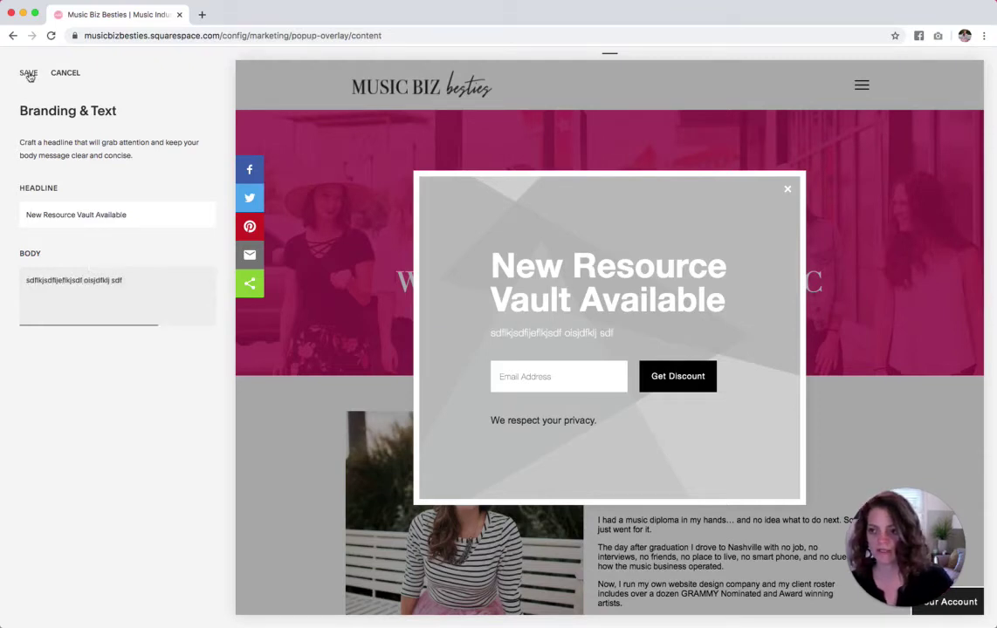
click(20, 74)
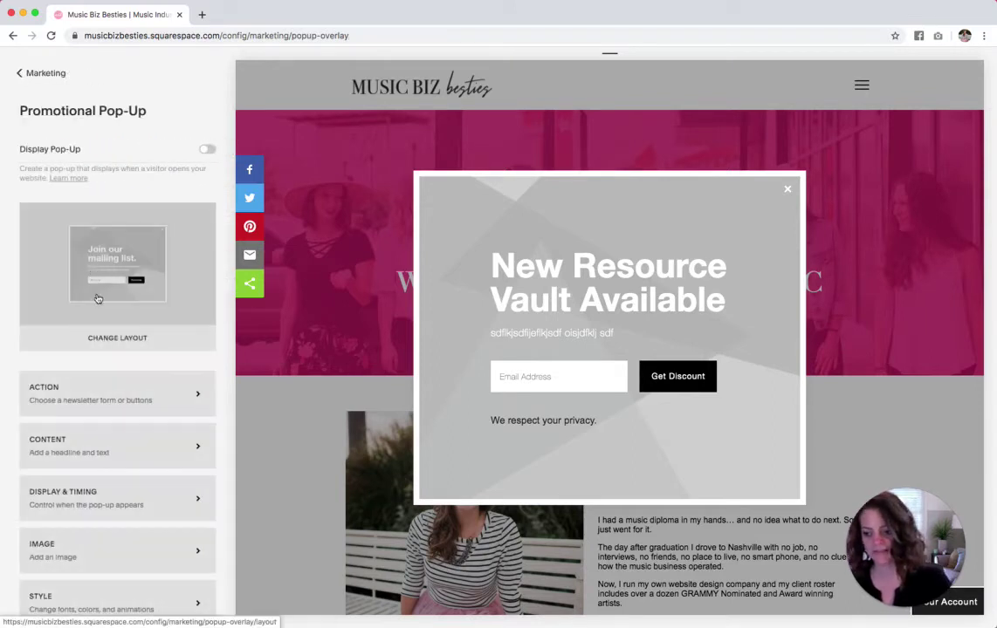
In Display & Timing, try showing the pop-up only on Home, then revert to Any First Page.
click(115, 503)
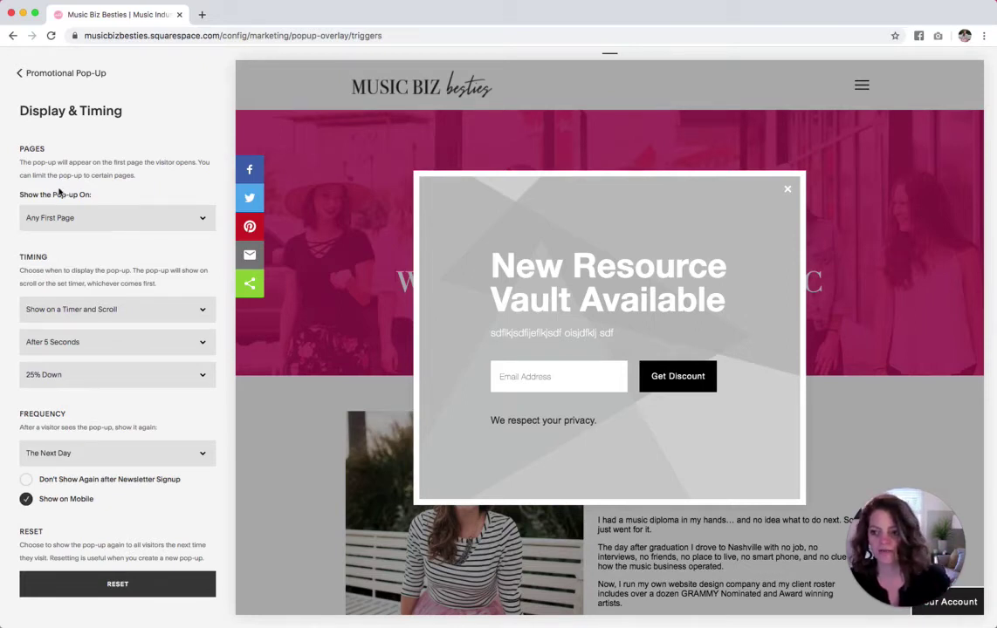
drag(17, 194, 100, 196)
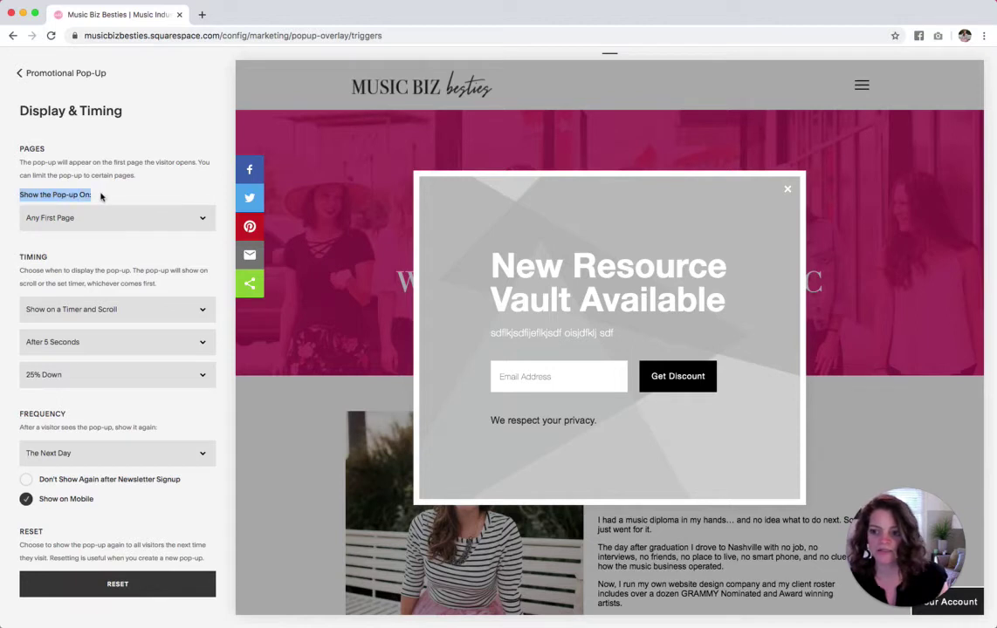
click(102, 217)
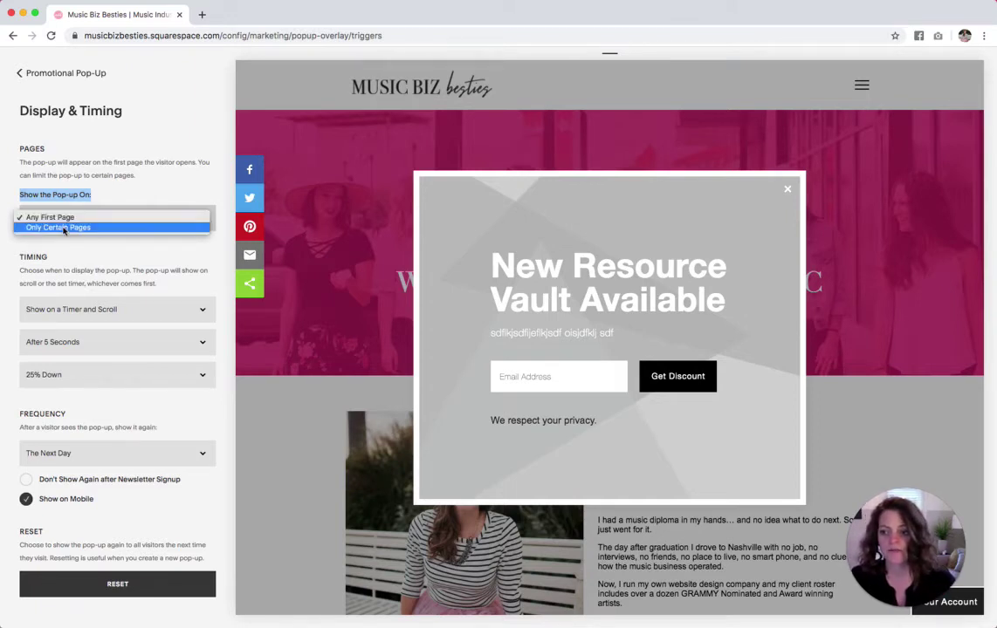
click(63, 227)
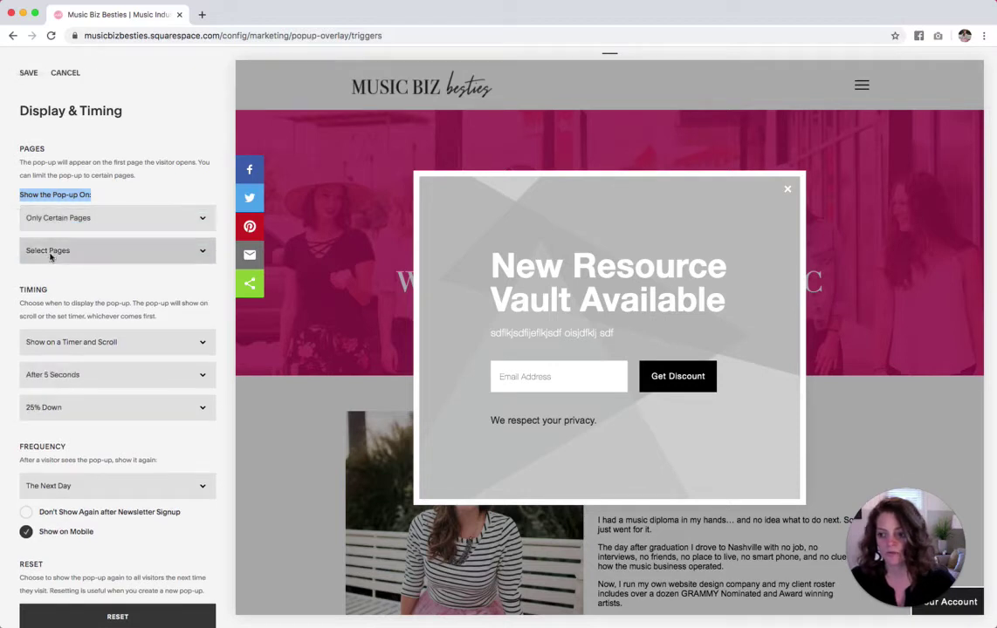
click(65, 250)
click(60, 295)
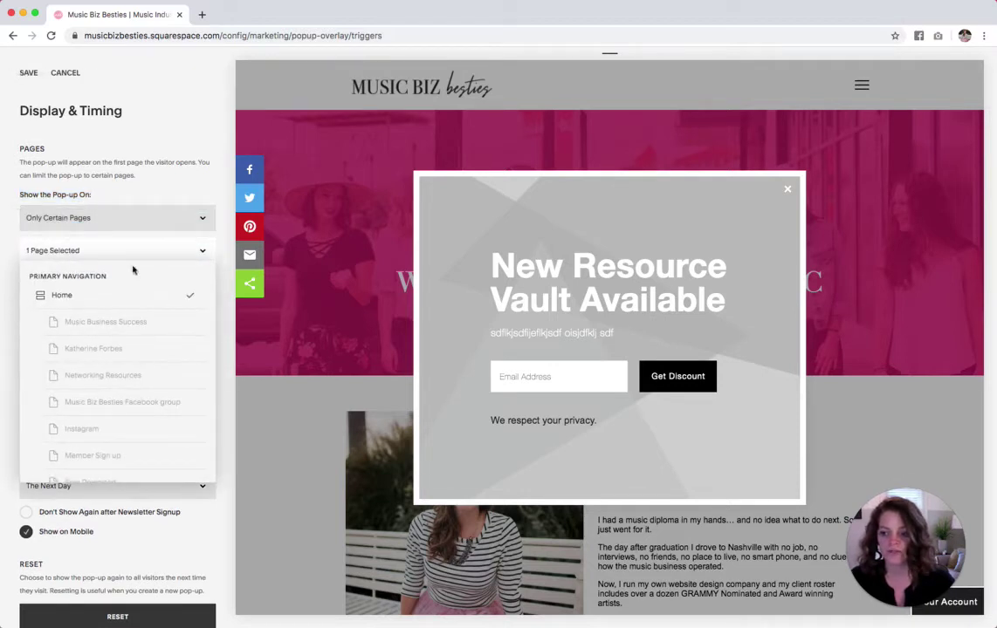
click(196, 186)
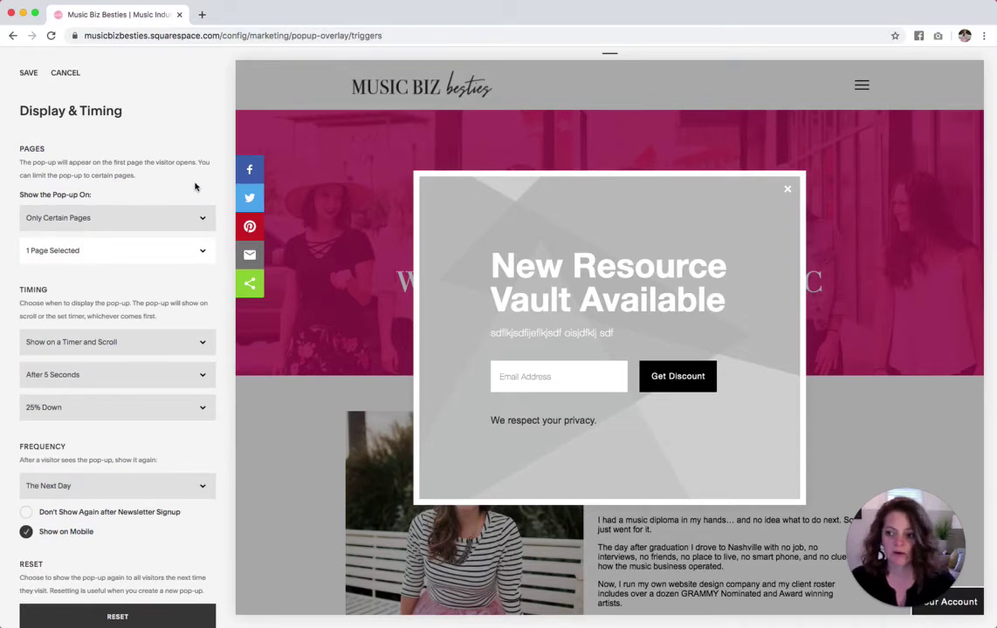
click(105, 218)
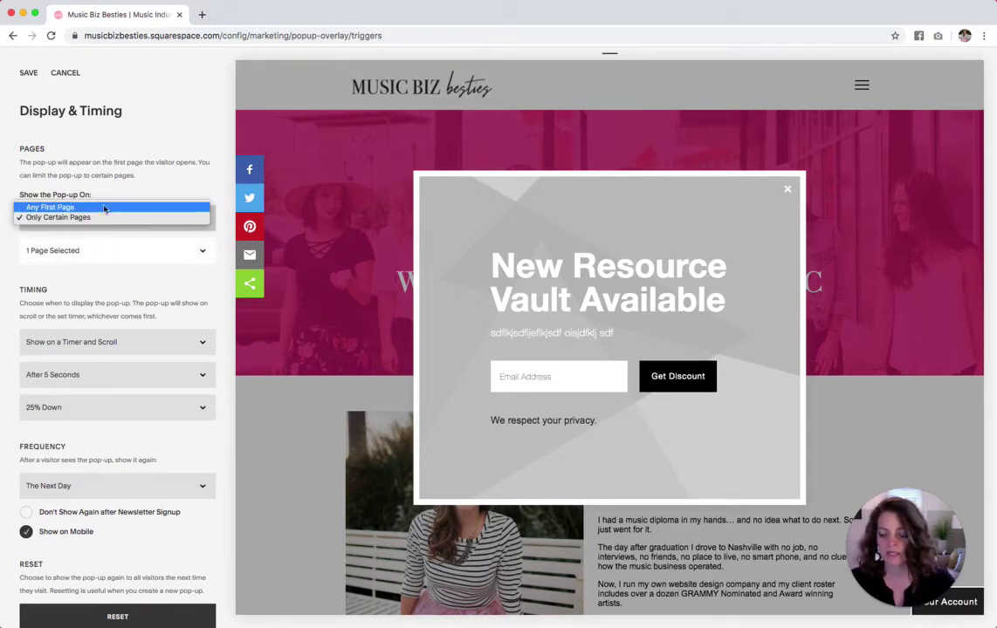
click(96, 207)
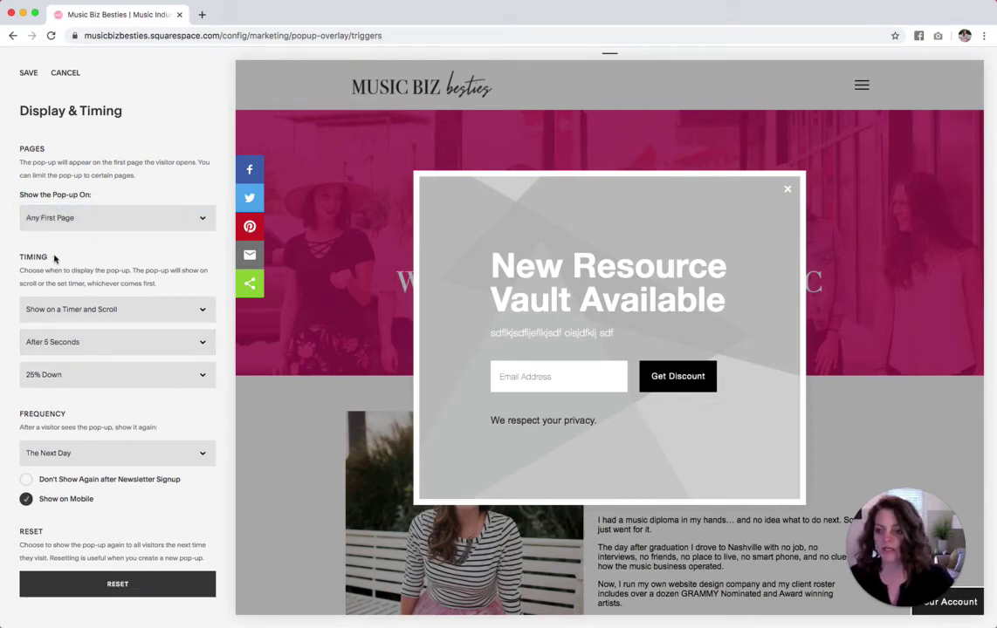
Make the pop-up show on a timer only, appearing immediately.
drag(17, 258, 56, 256)
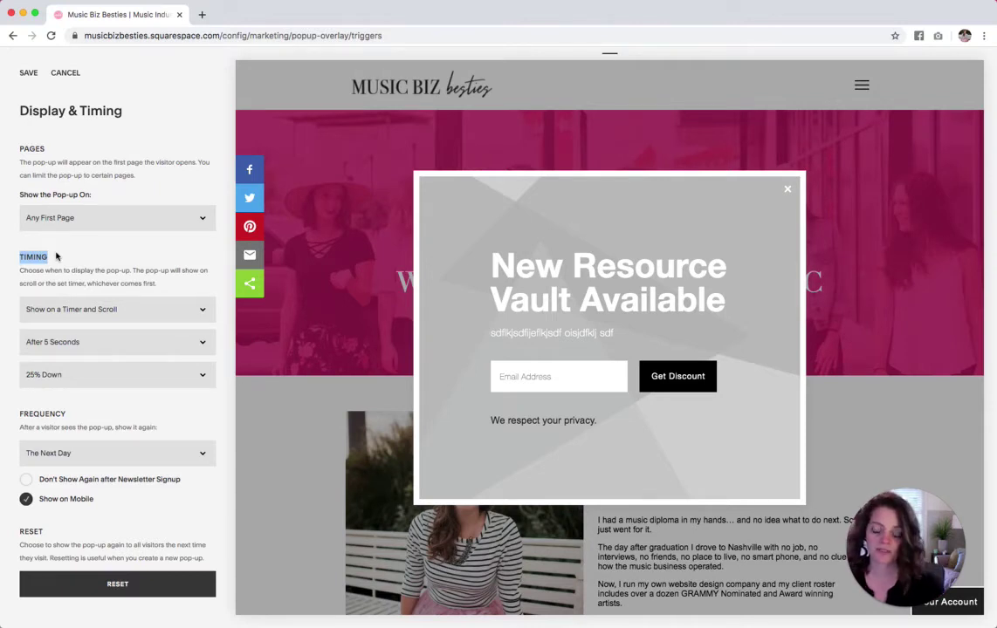
click(157, 309)
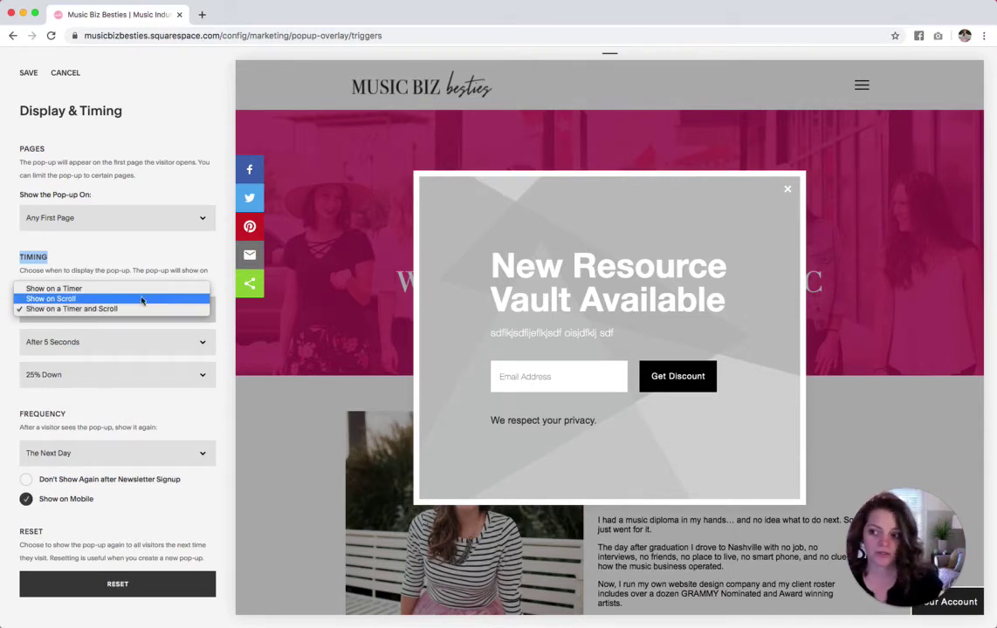
click(141, 289)
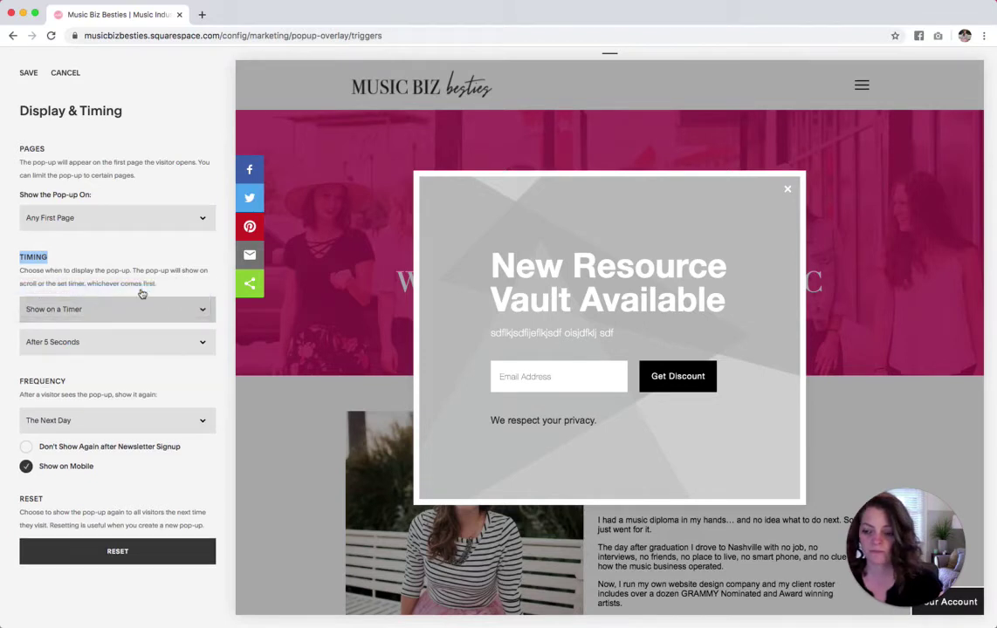
click(63, 340)
click(71, 339)
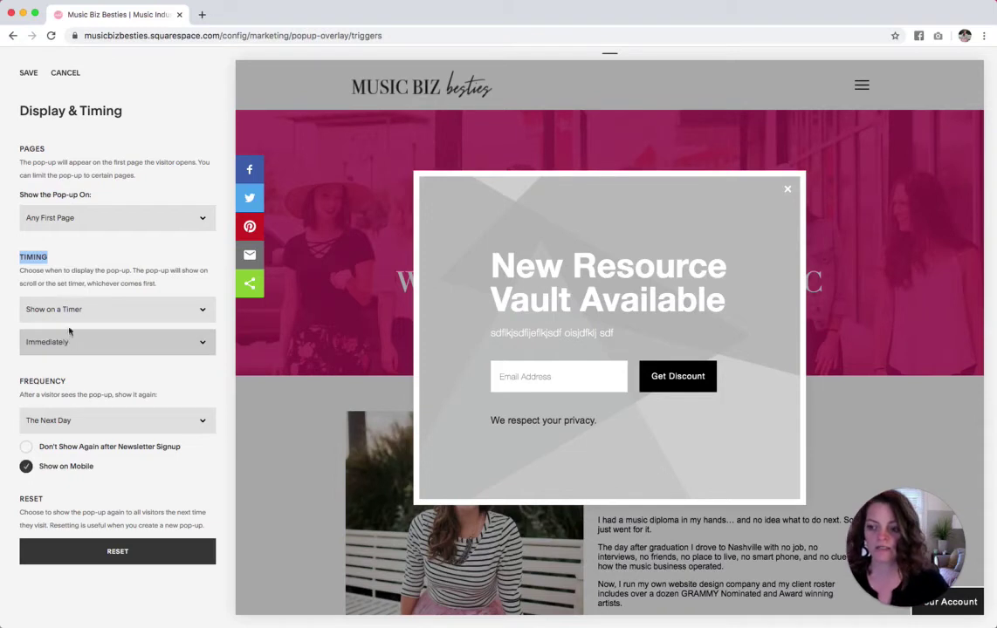
click(89, 274)
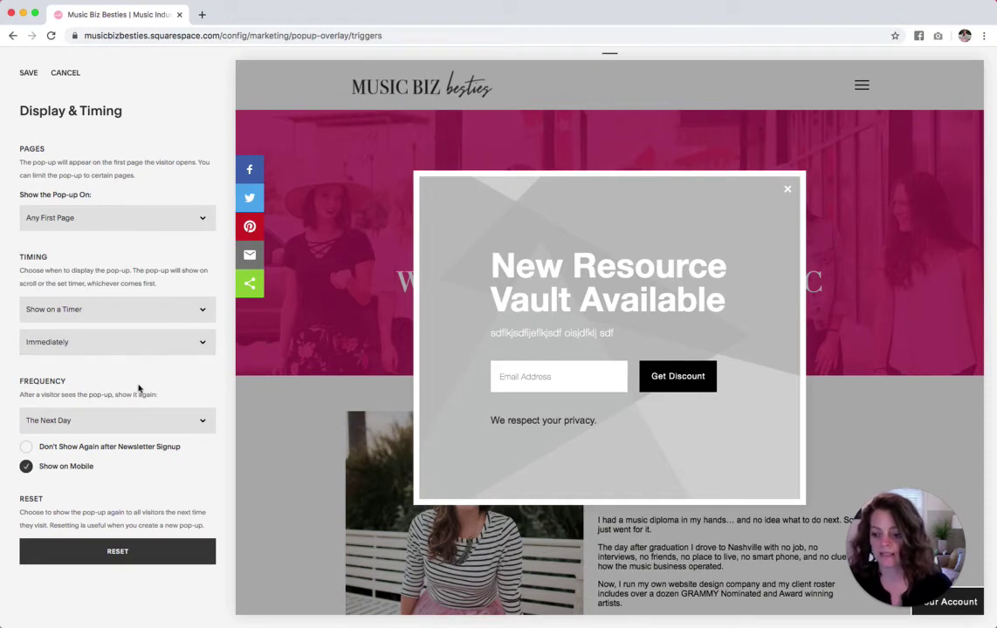
Stop showing the pop-up after newsletter signup, hide it on mobile, and save.
drag(162, 395, 18, 395)
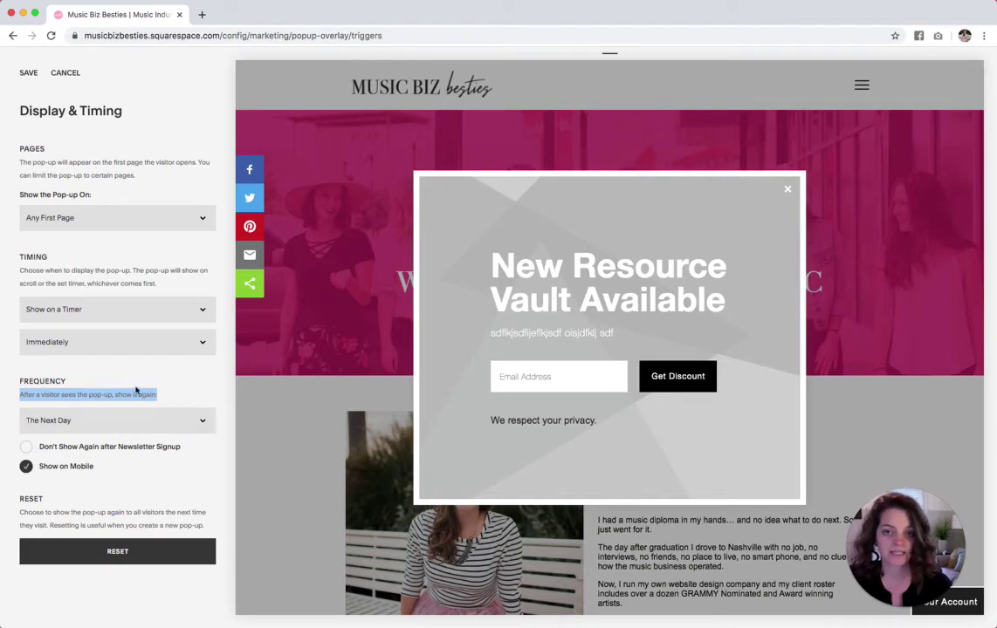
click(92, 417)
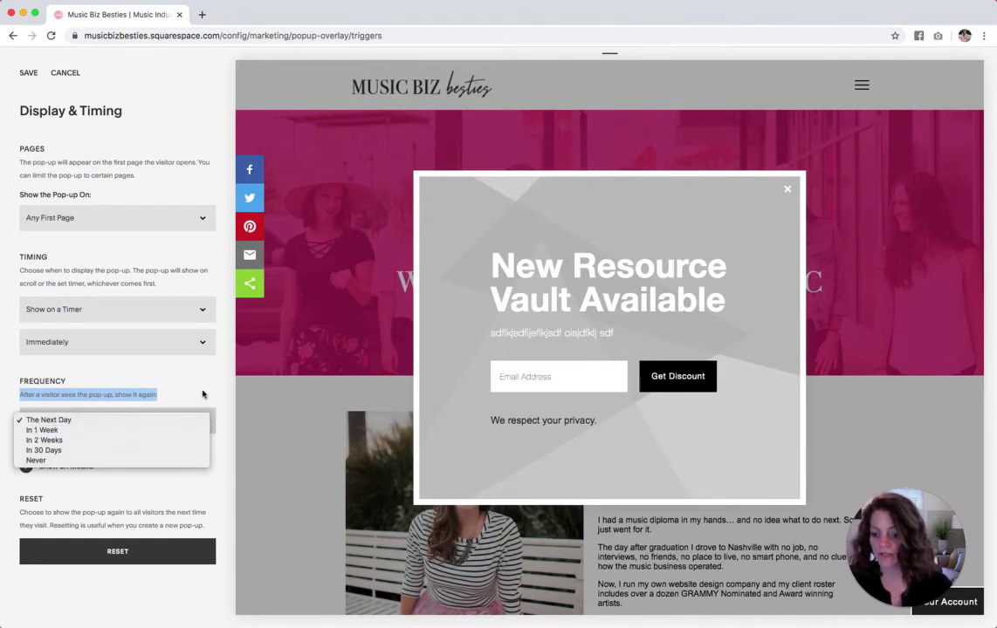
click(179, 353)
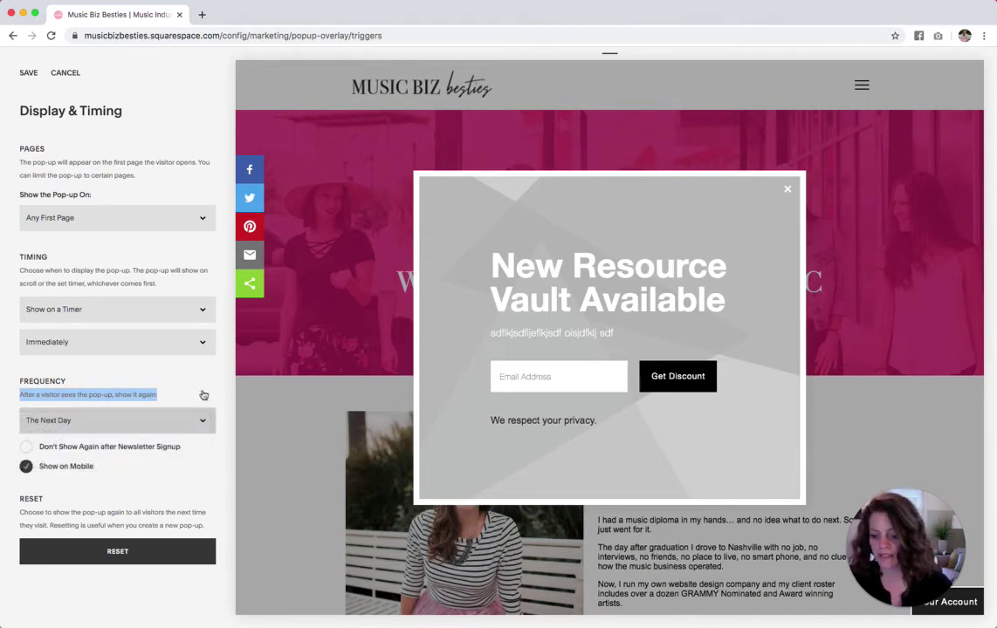
click(27, 446)
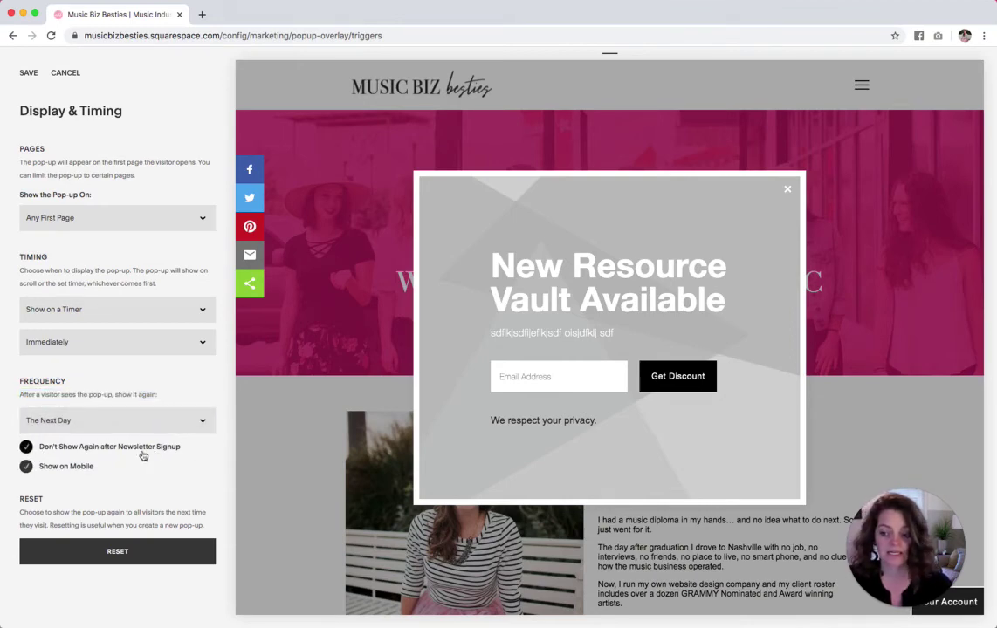
click(25, 467)
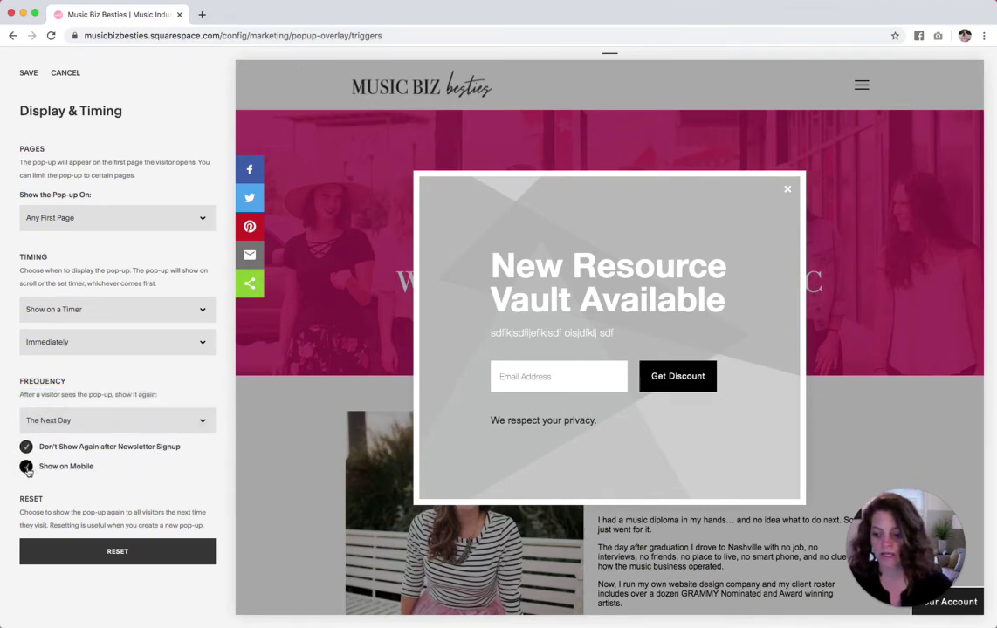
click(26, 467)
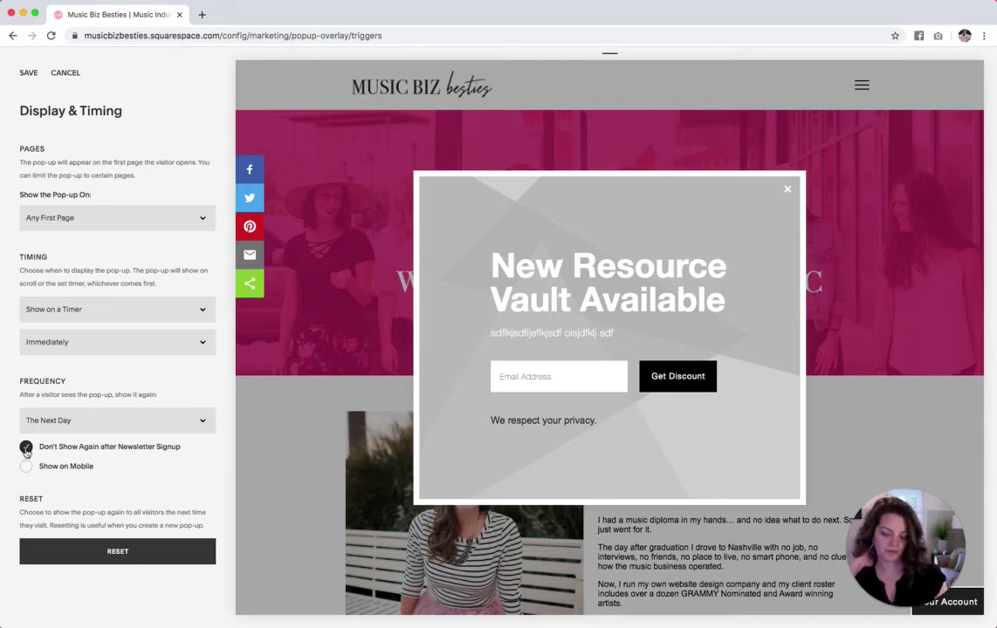
click(29, 74)
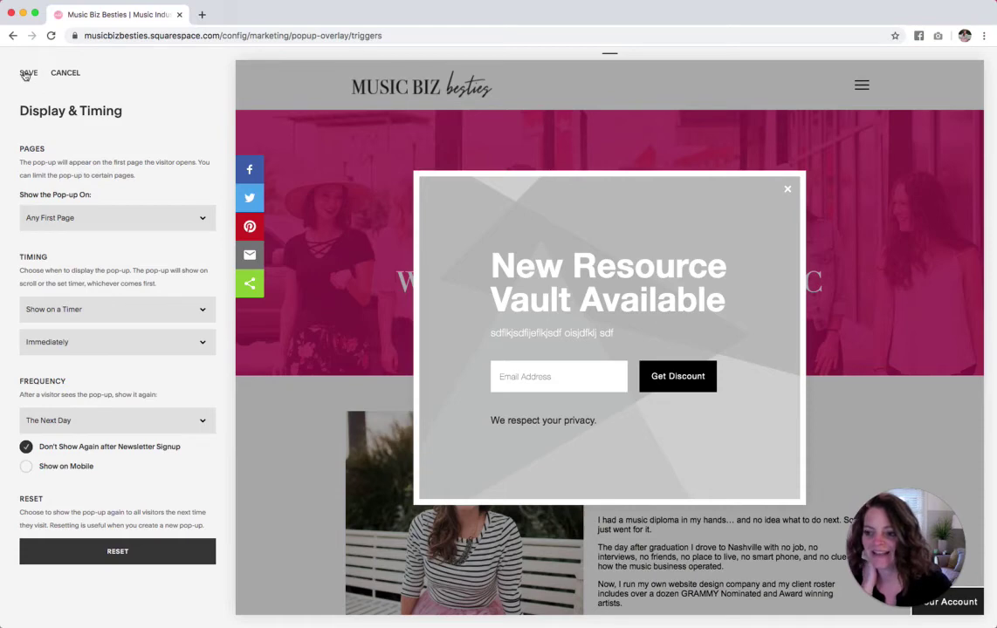
Check the pop-up's Image settings without adding an image, then go to its Style settings.
click(29, 75)
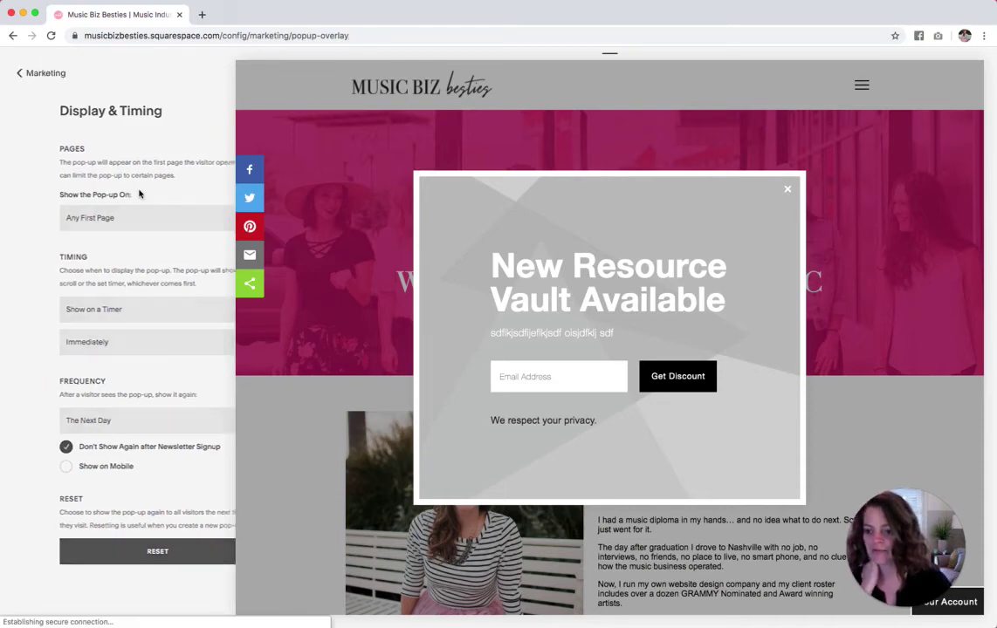
scroll(138, 269, down, 1)
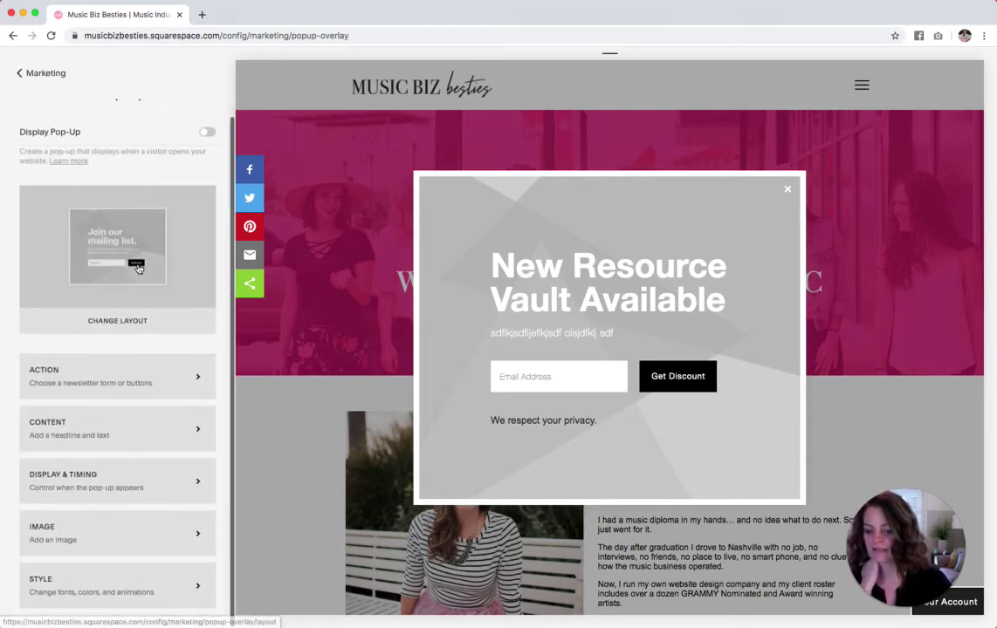
click(128, 528)
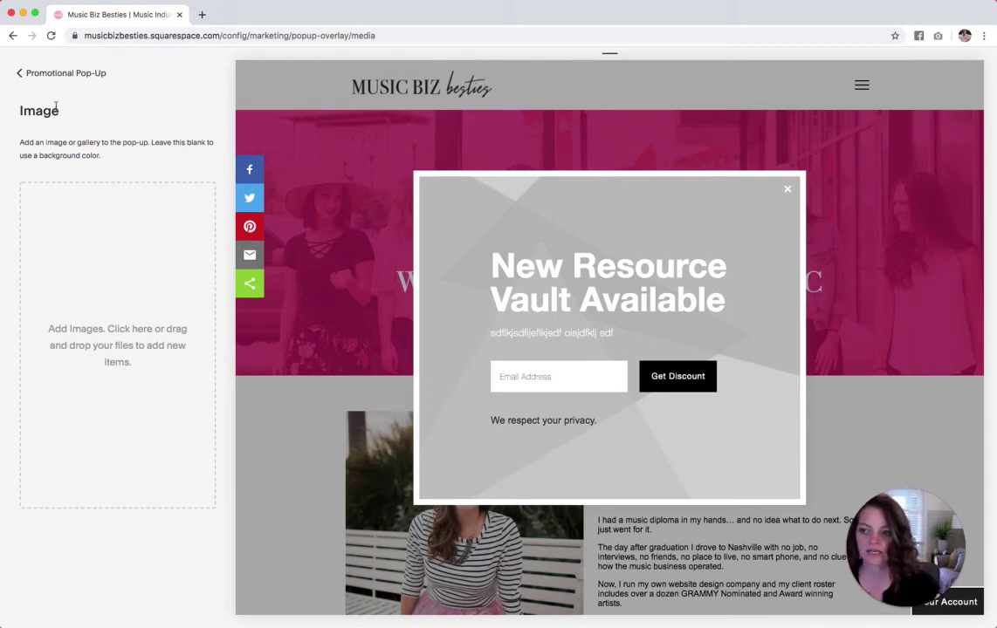
click(78, 77)
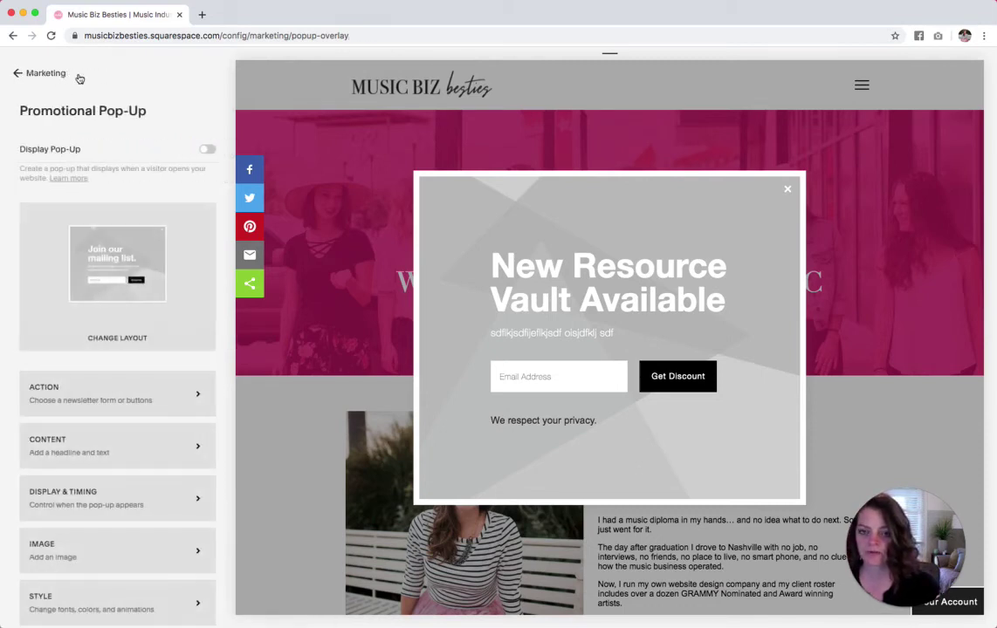
scroll(109, 317, down, 1)
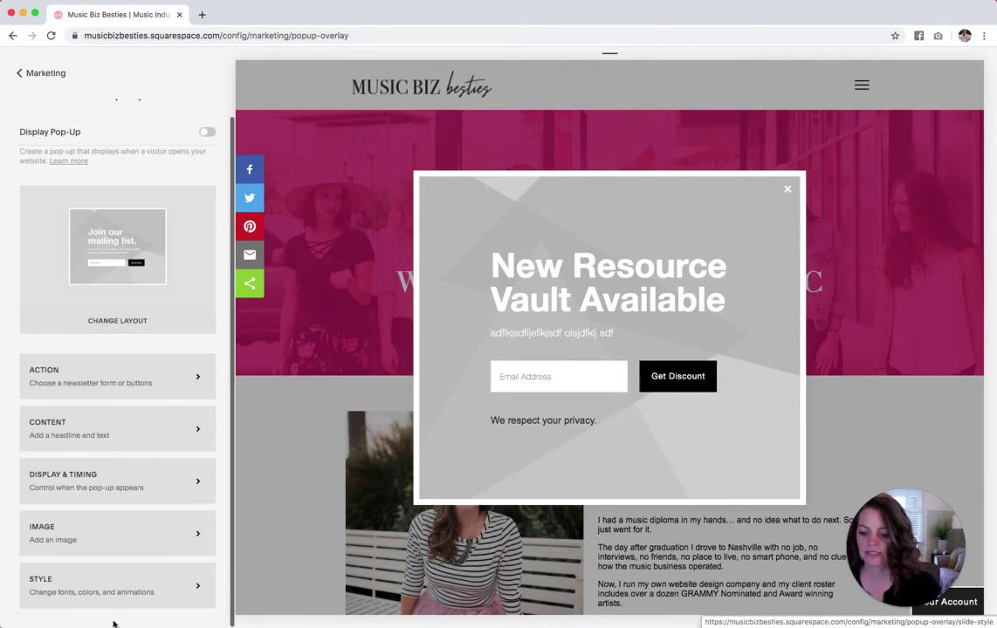
click(111, 593)
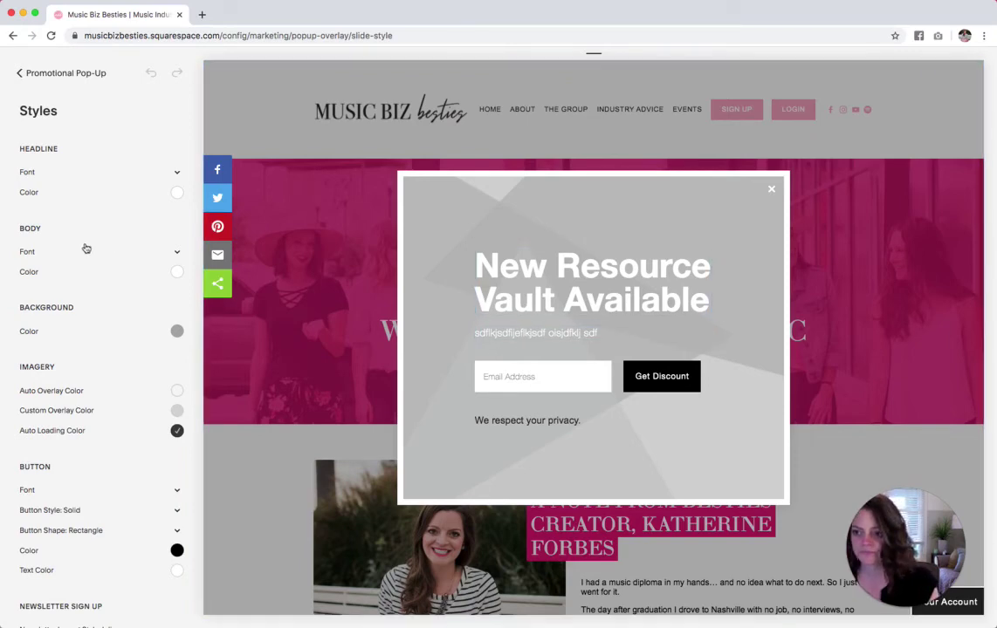
Enlarge the pop-up's body font from 17px to 21px, leaving its weight unchanged.
click(166, 173)
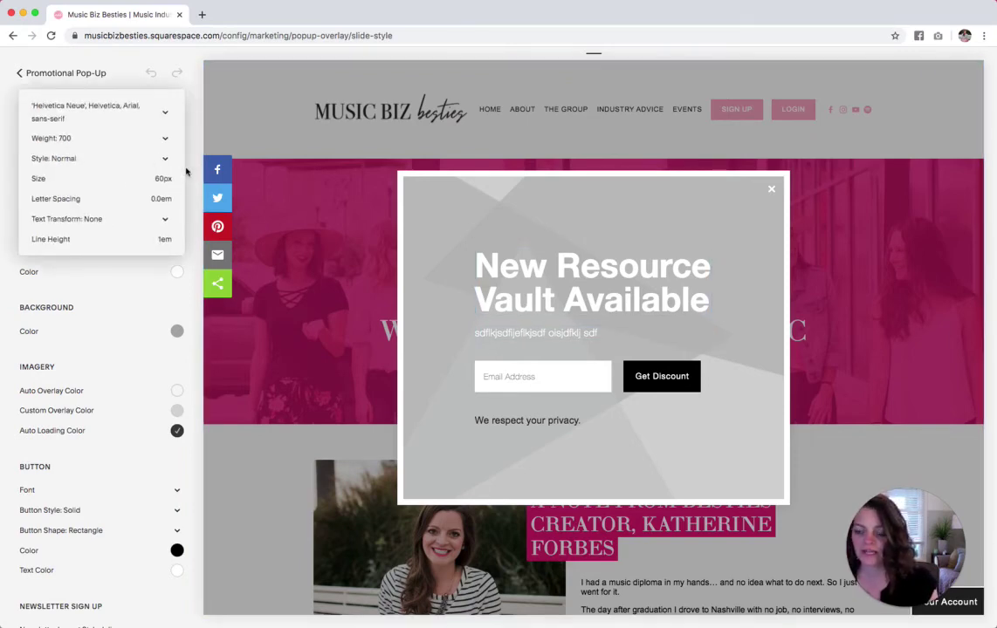
click(194, 188)
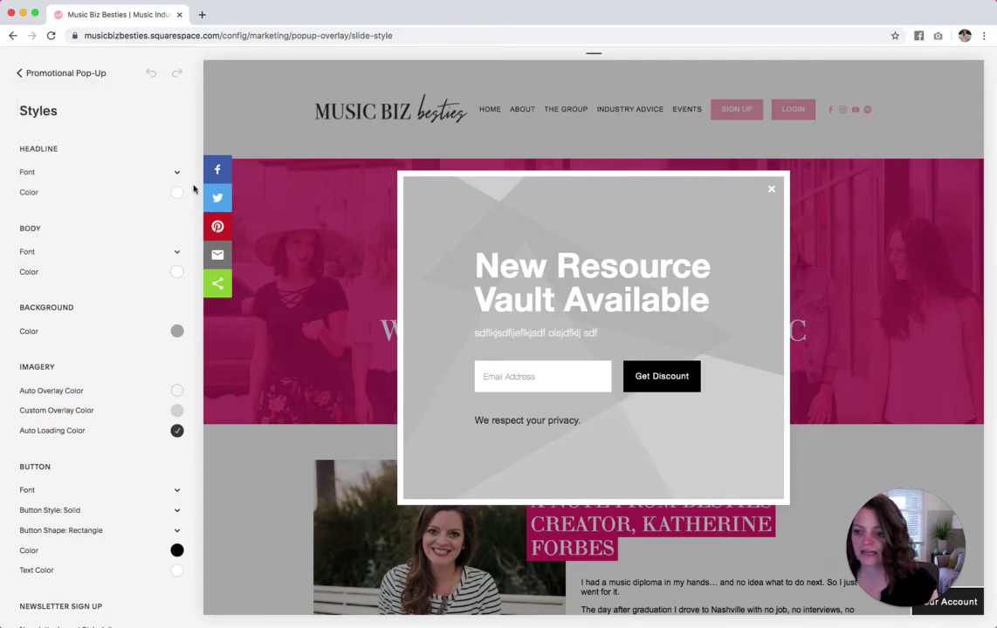
click(174, 252)
click(38, 226)
click(60, 241)
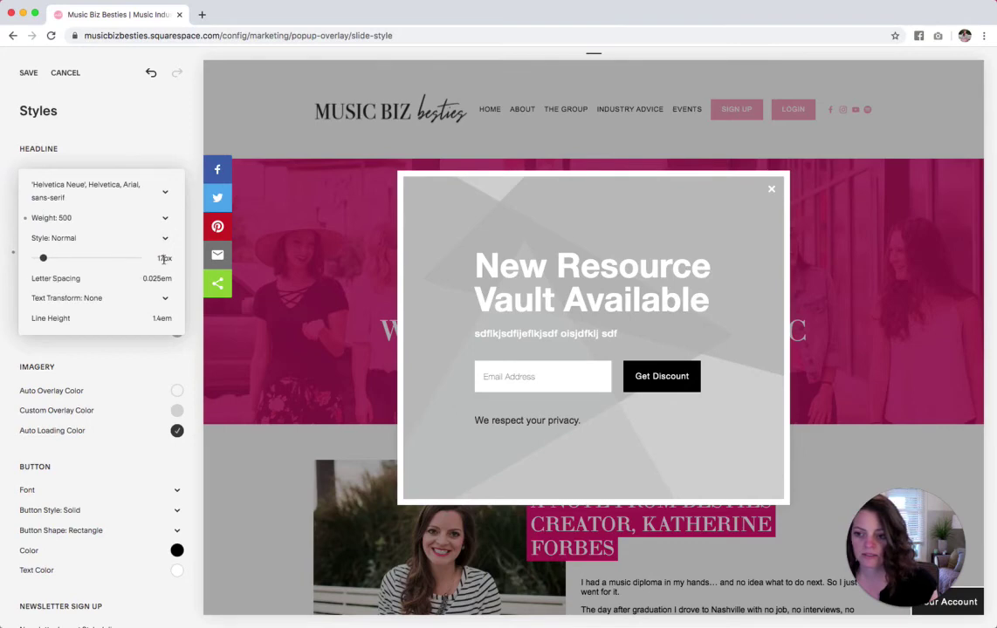
drag(159, 259, 162, 259)
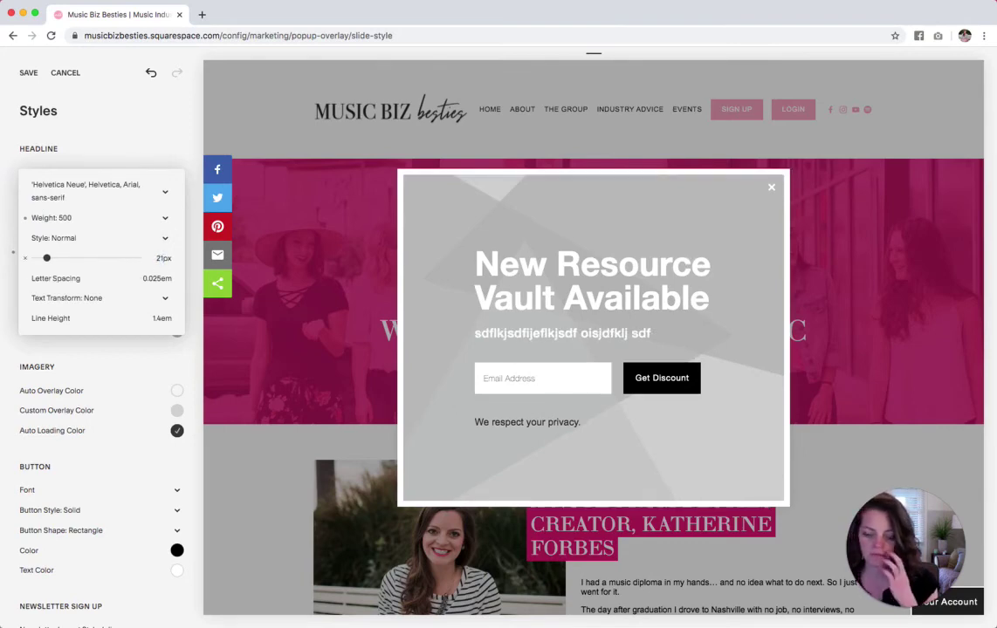
click(198, 307)
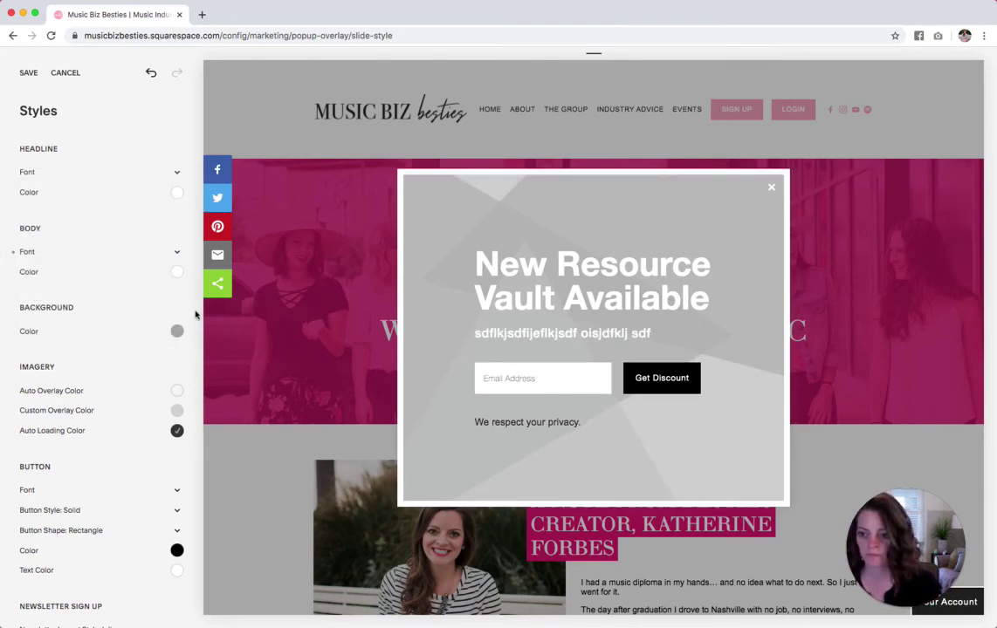
Set the page background colour to pink #ee2b7c at about 0.7 opacity.
click(177, 332)
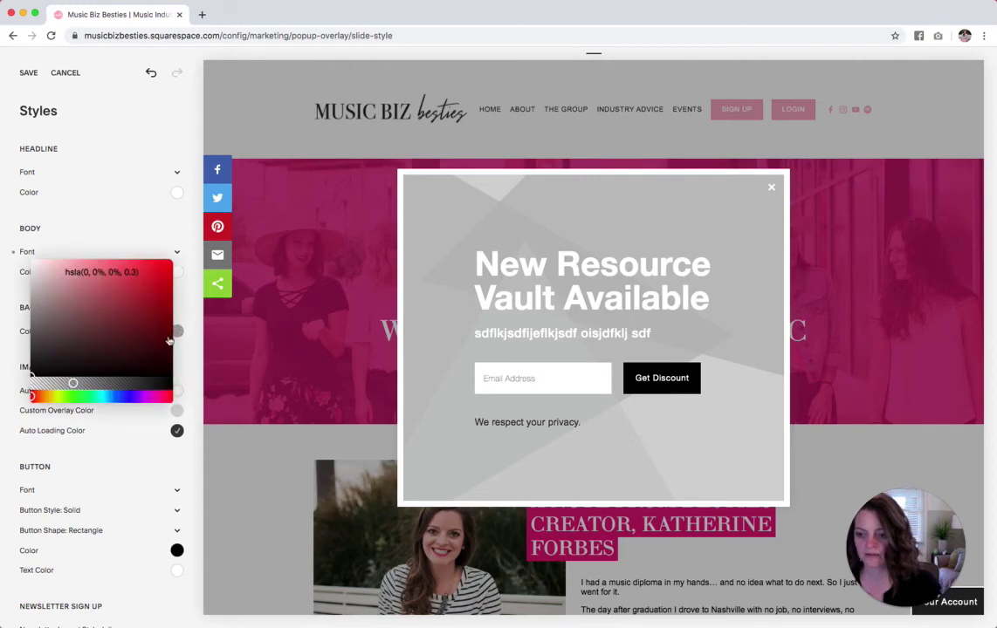
triple_click(119, 272)
text(#33)
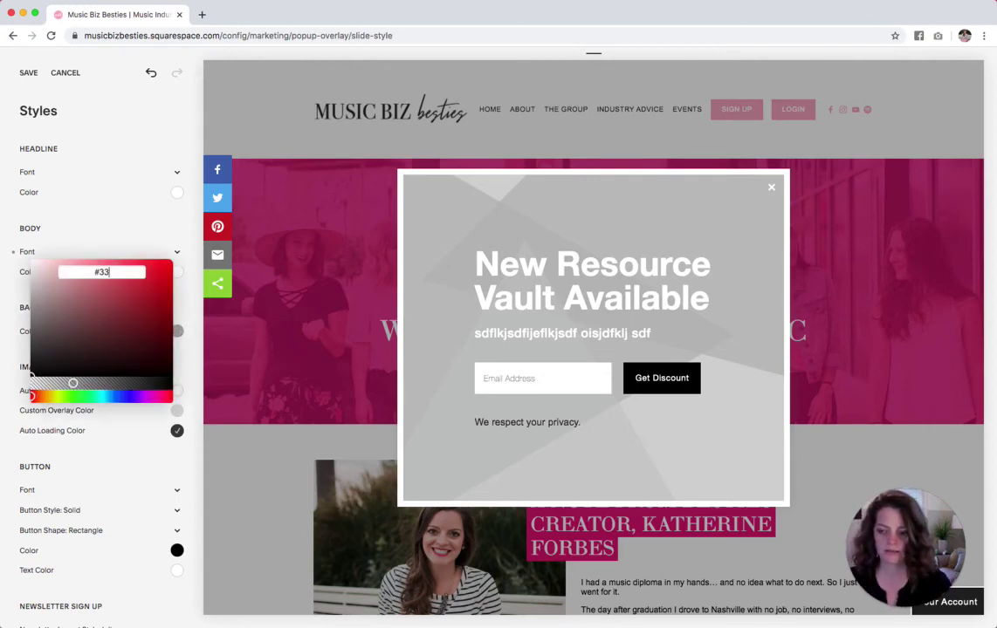
text(2b7c)
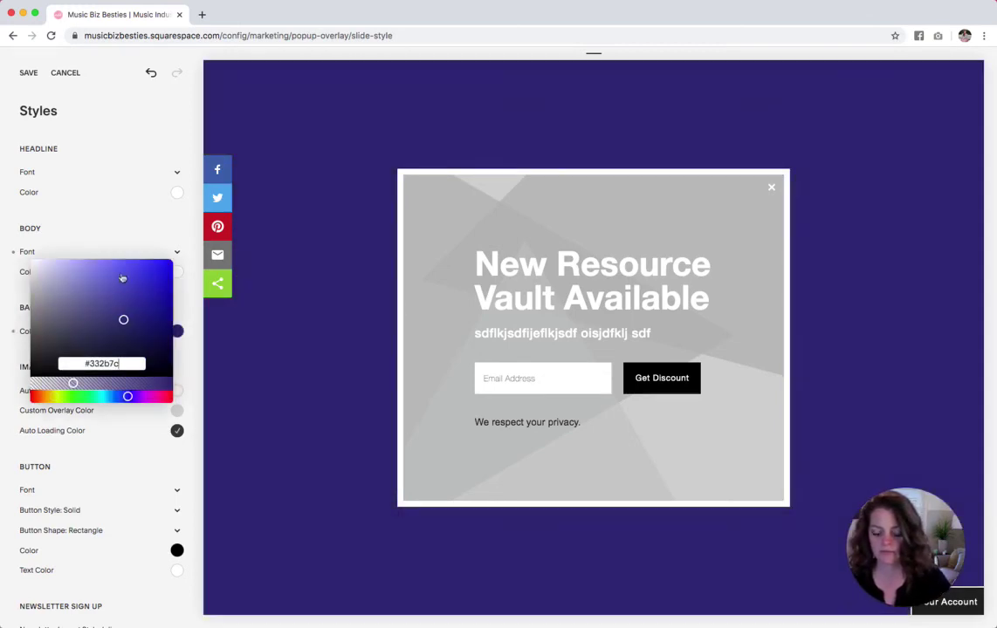
double_click(90, 361)
text(ee2b7c)
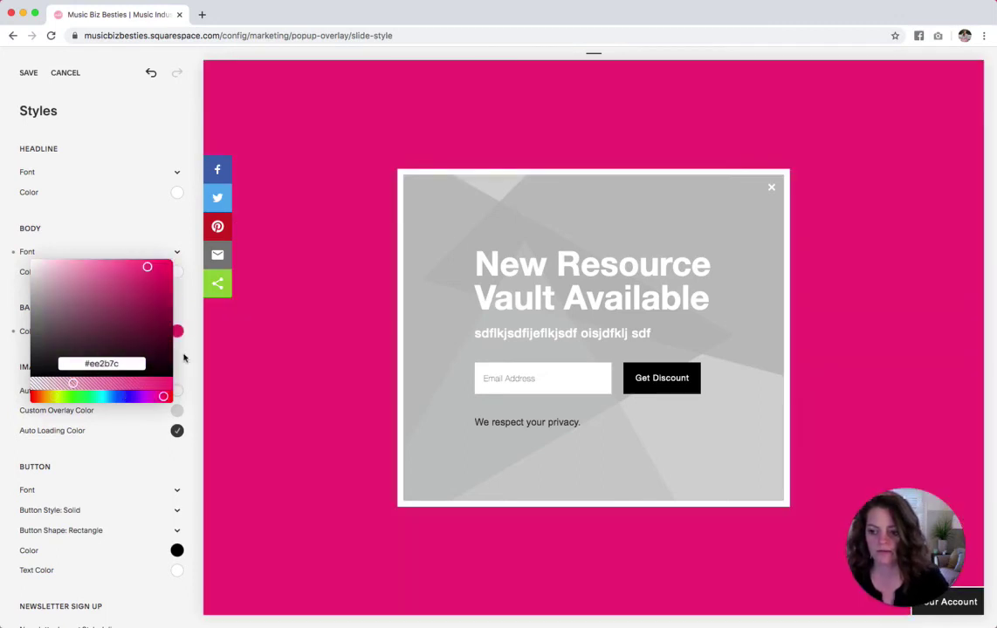
click(194, 357)
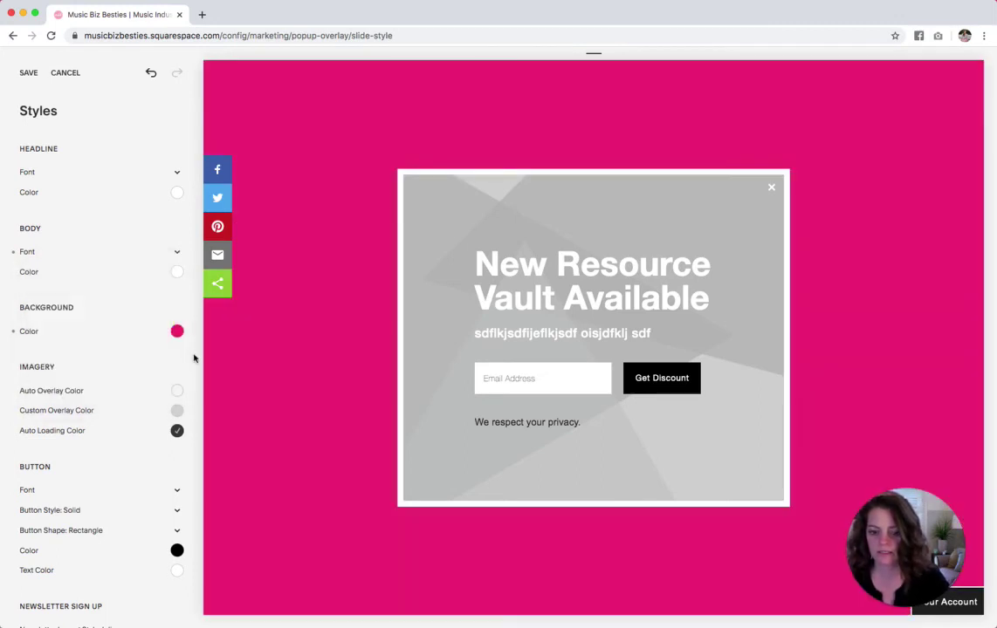
click(176, 334)
drag(166, 386, 131, 385)
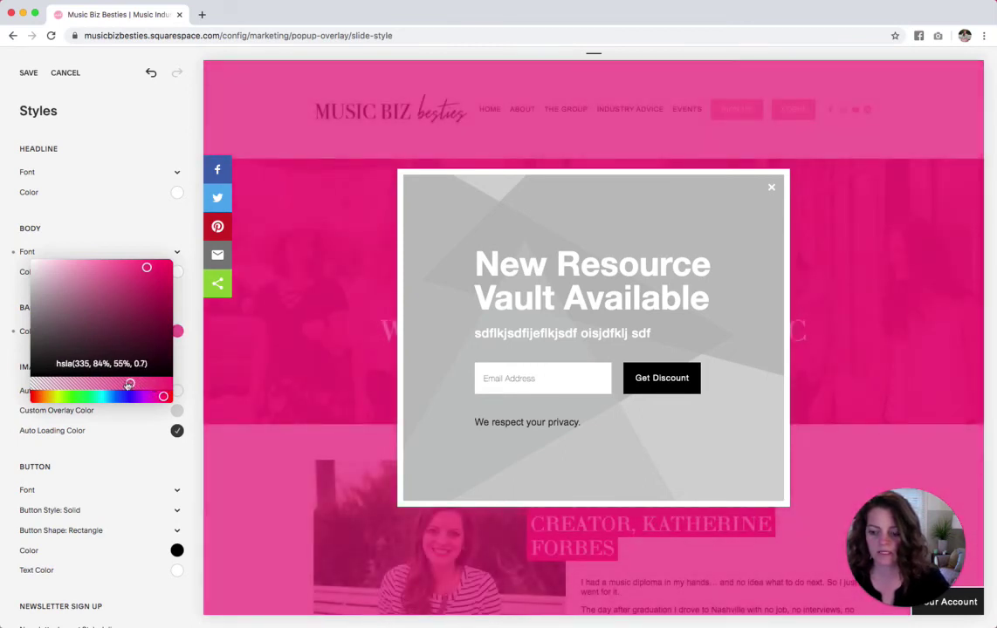
click(190, 354)
Set the custom image overlay colour to a dark semi-transparent gray (0.42).
scroll(190, 360, down, 1)
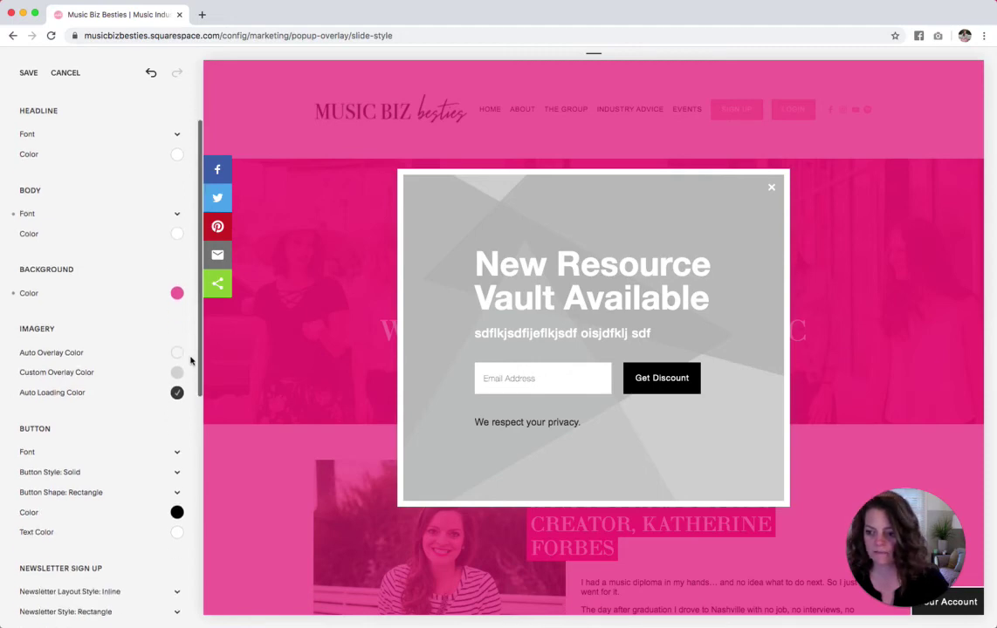
click(177, 372)
mouse_move(153, 340)
mouse_down()
mouse_move(149, 383)
mouse_move(173, 417)
mouse_up()
drag(49, 425, 91, 425)
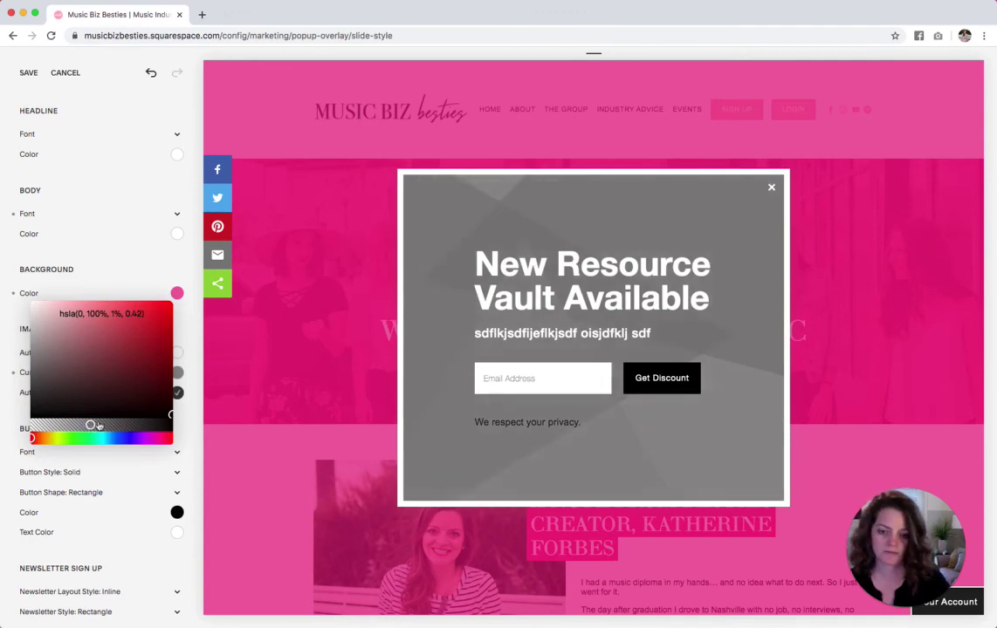
Make the Get Discount button white with black text.
click(192, 412)
scroll(191, 415, down, 3)
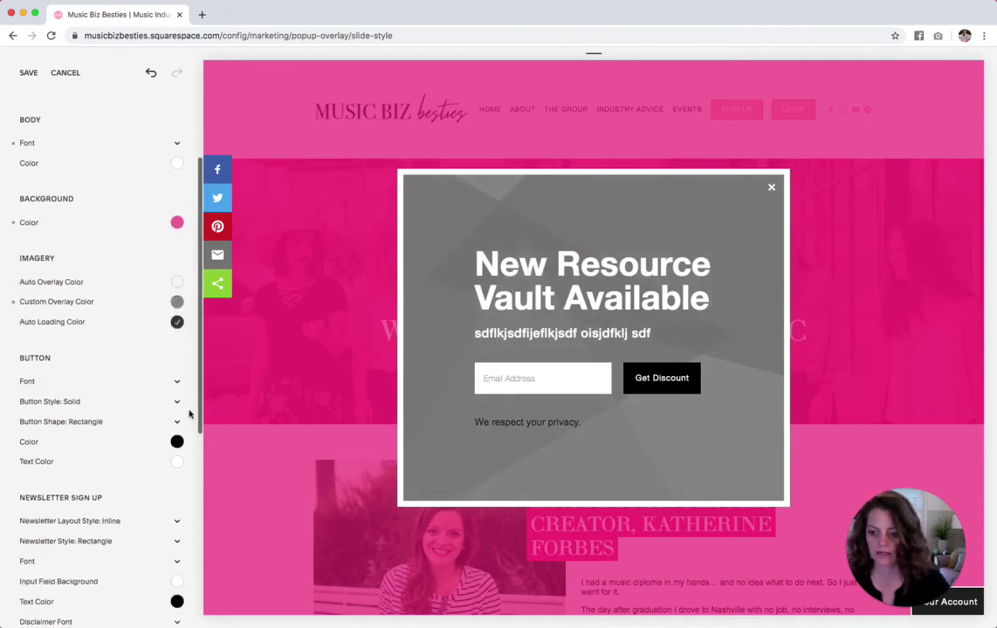
click(177, 443)
drag(131, 454, 32, 371)
click(192, 472)
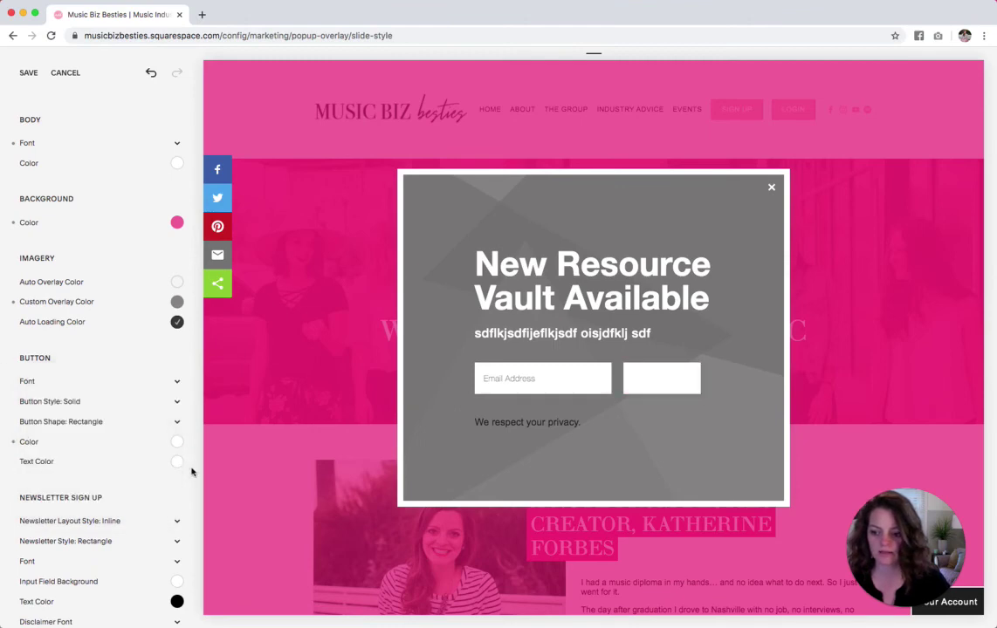
click(176, 461)
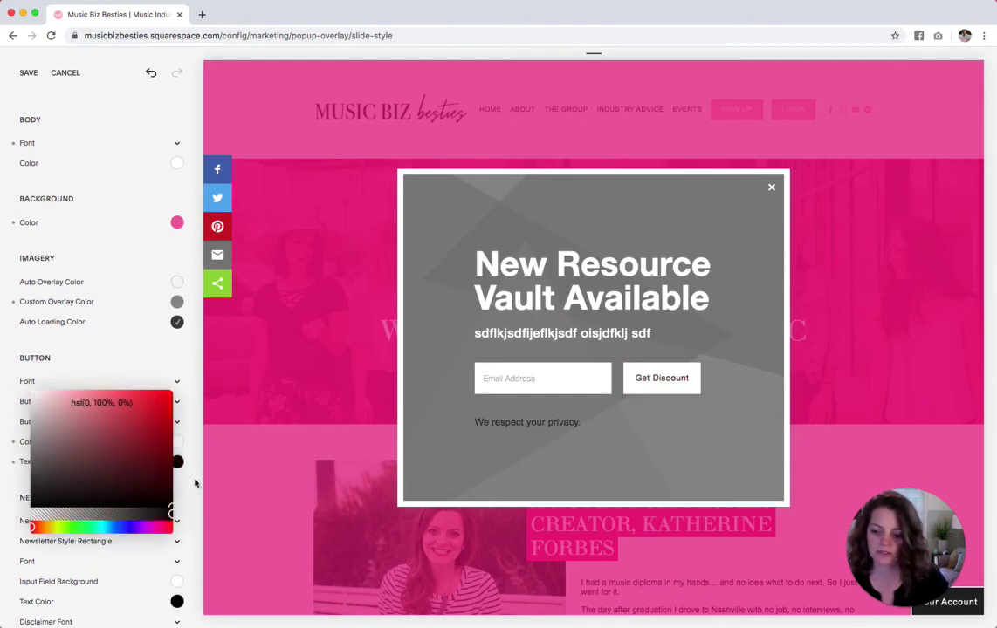
click(195, 482)
Preview the Slide In and Scale Up load animations, then settle back on Fade In.
scroll(170, 434, down, 5)
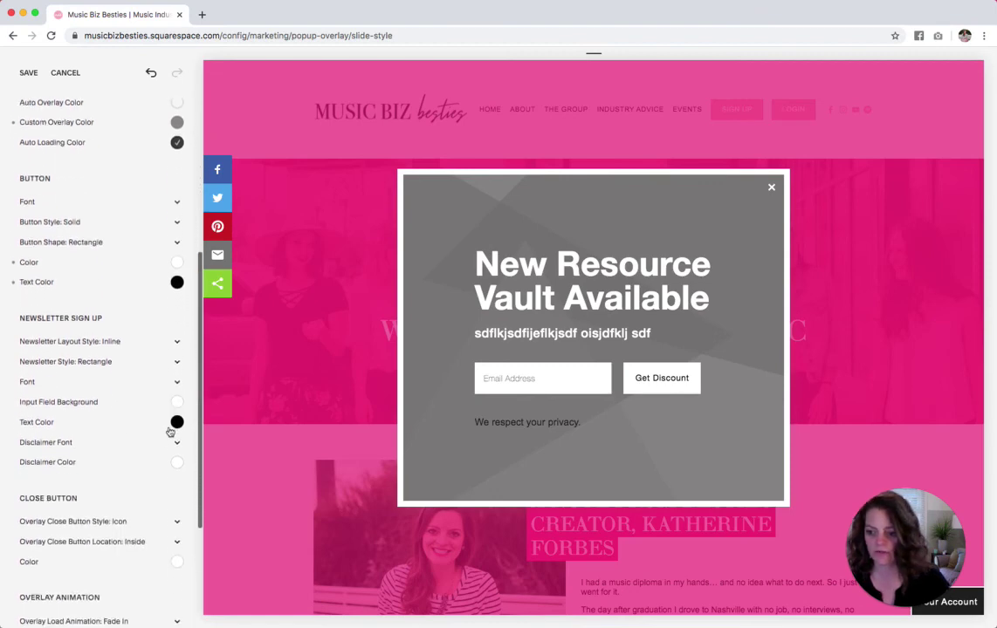
scroll(170, 432, down, 3)
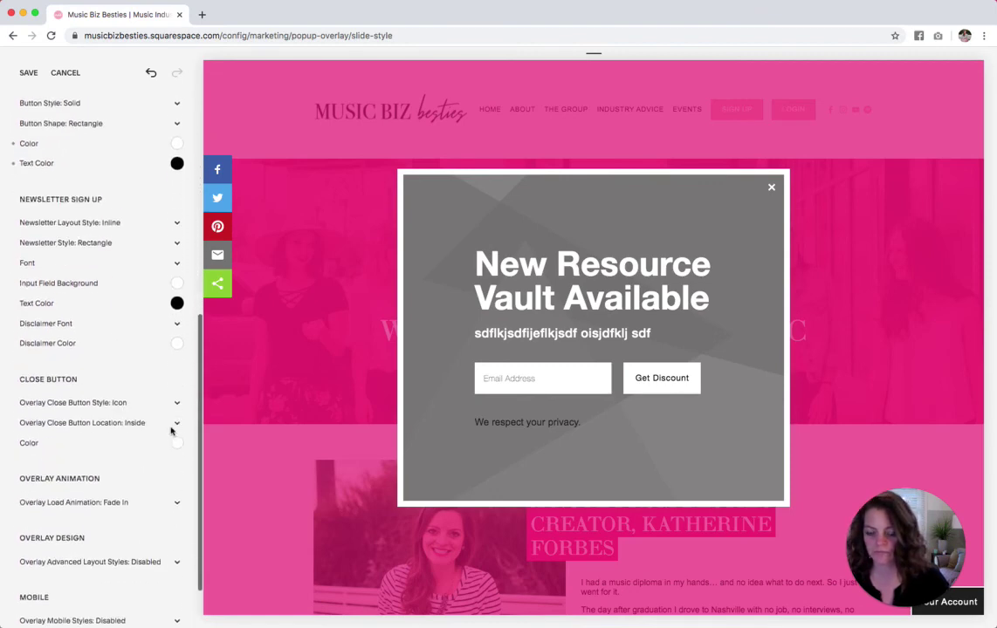
scroll(171, 431, down, 2)
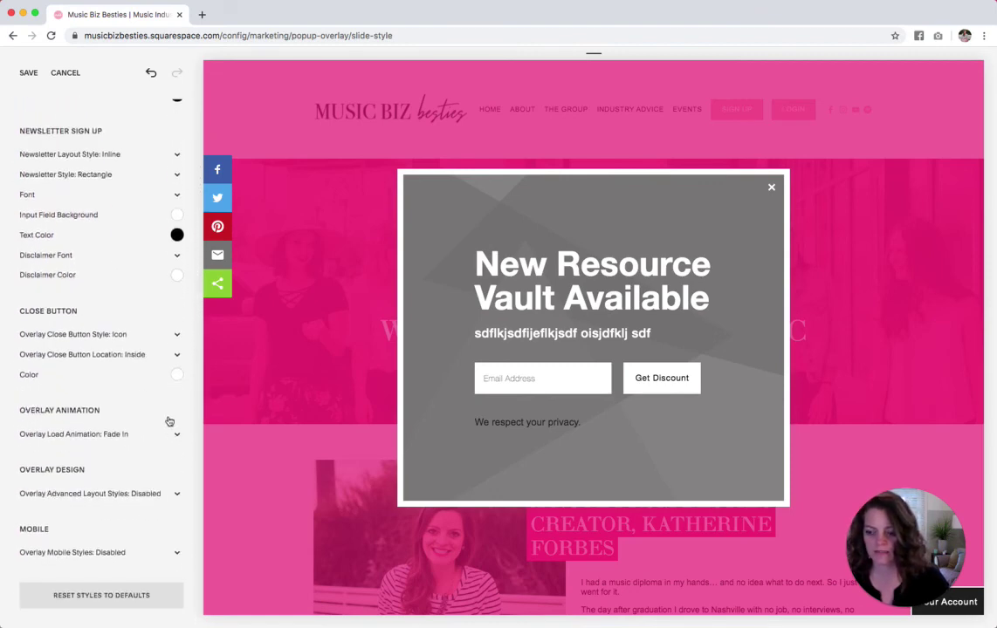
click(177, 434)
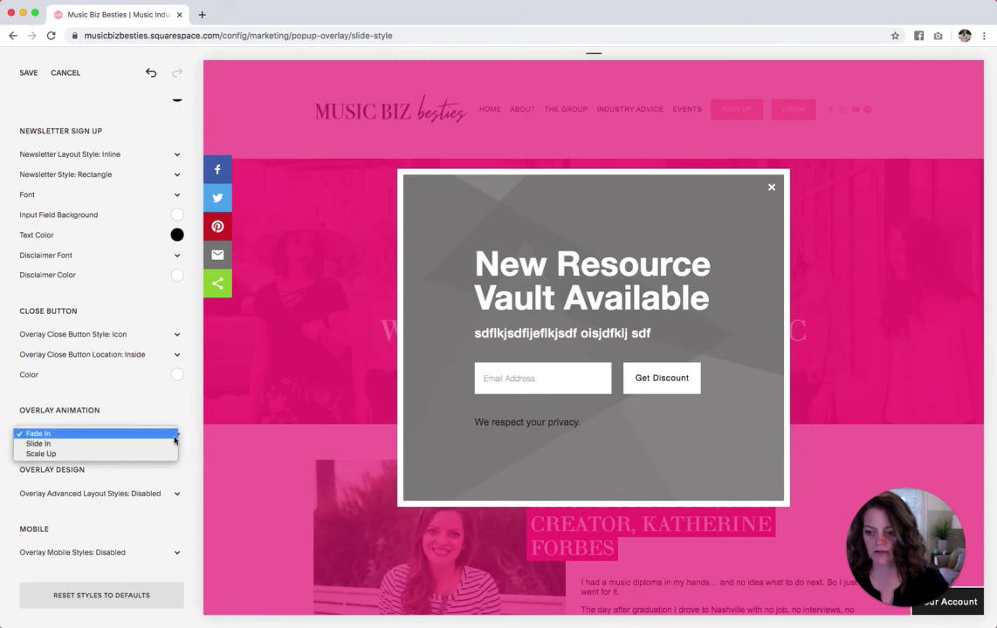
click(154, 443)
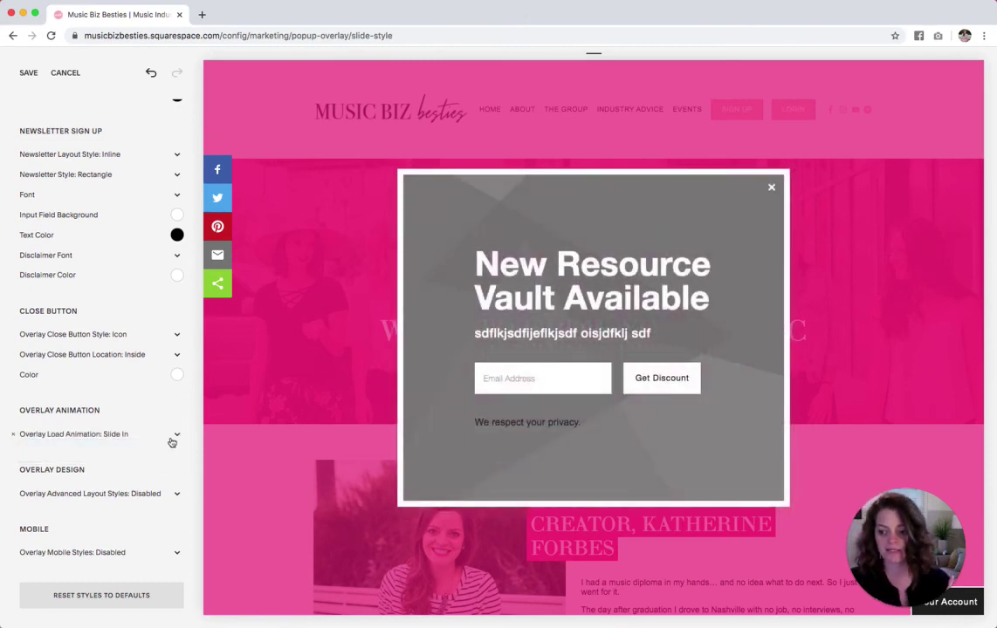
click(173, 439)
click(171, 443)
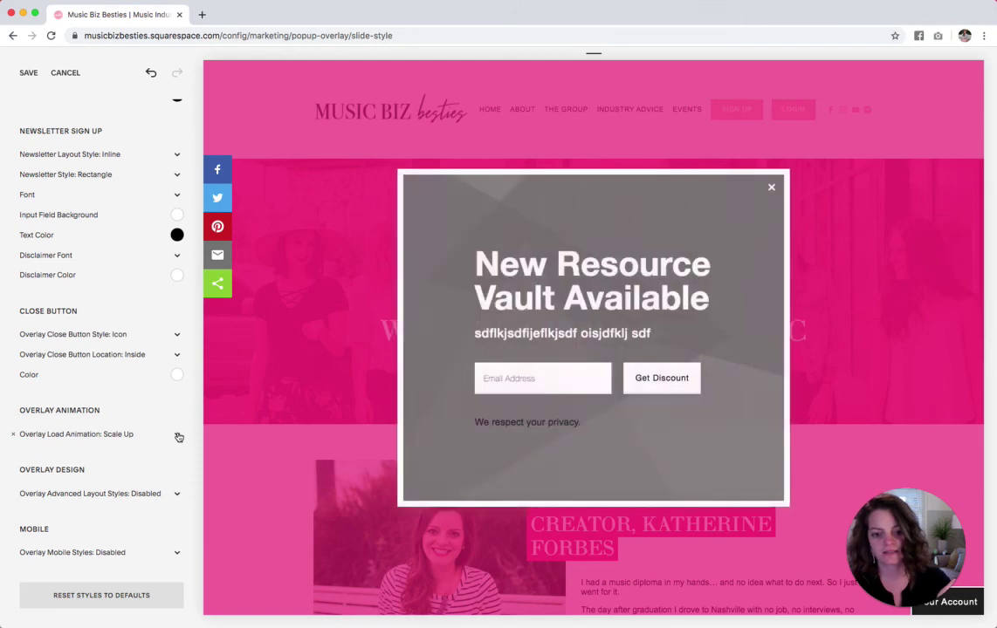
click(178, 435)
click(149, 413)
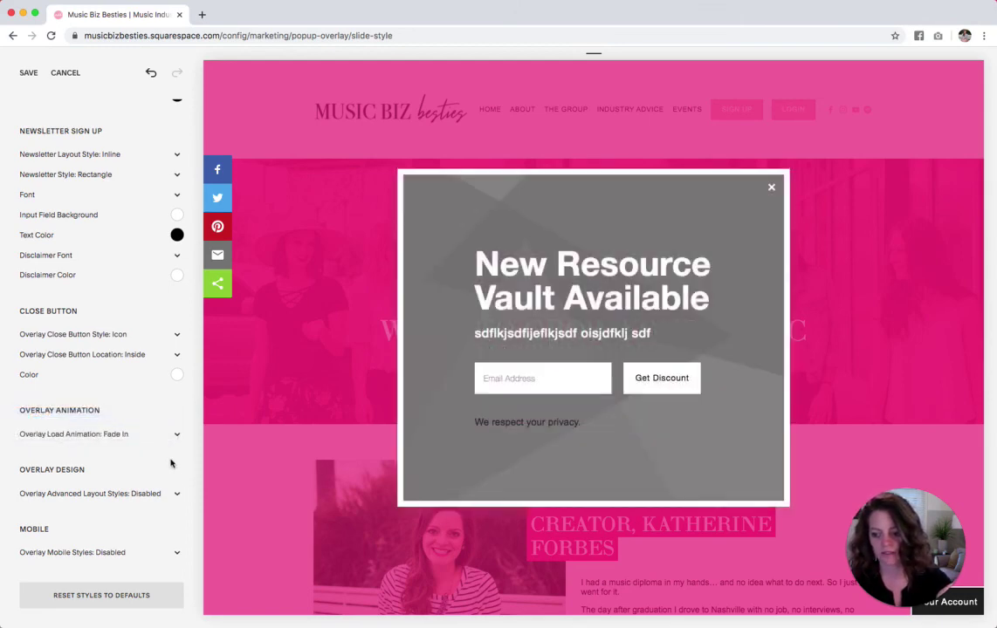
Save the style changes and switch on Display Pop-Up in the Promotional Pop-Up overview.
click(30, 76)
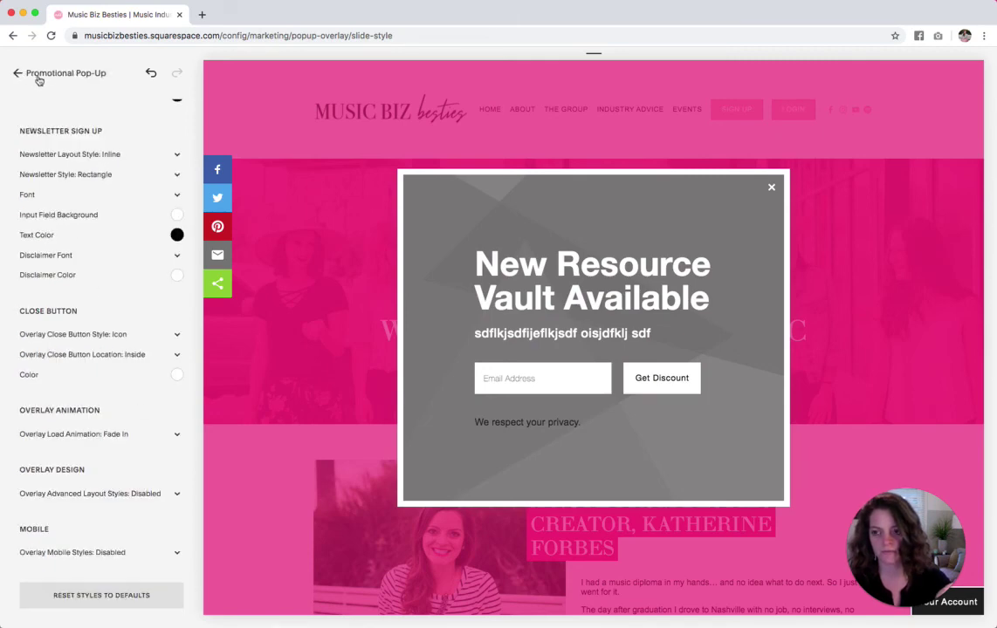
click(39, 76)
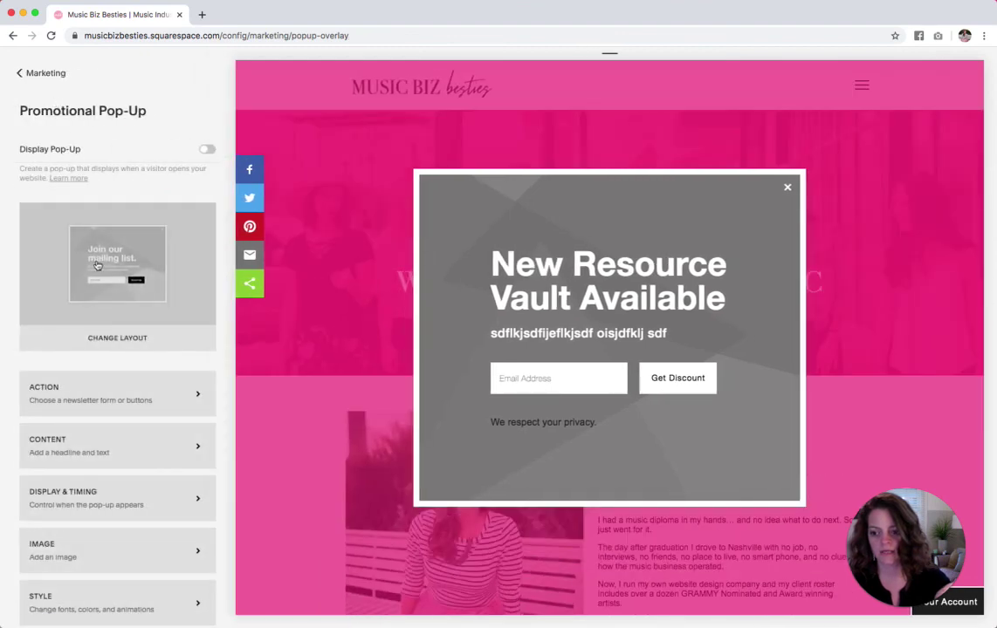
scroll(97, 266, down, 1)
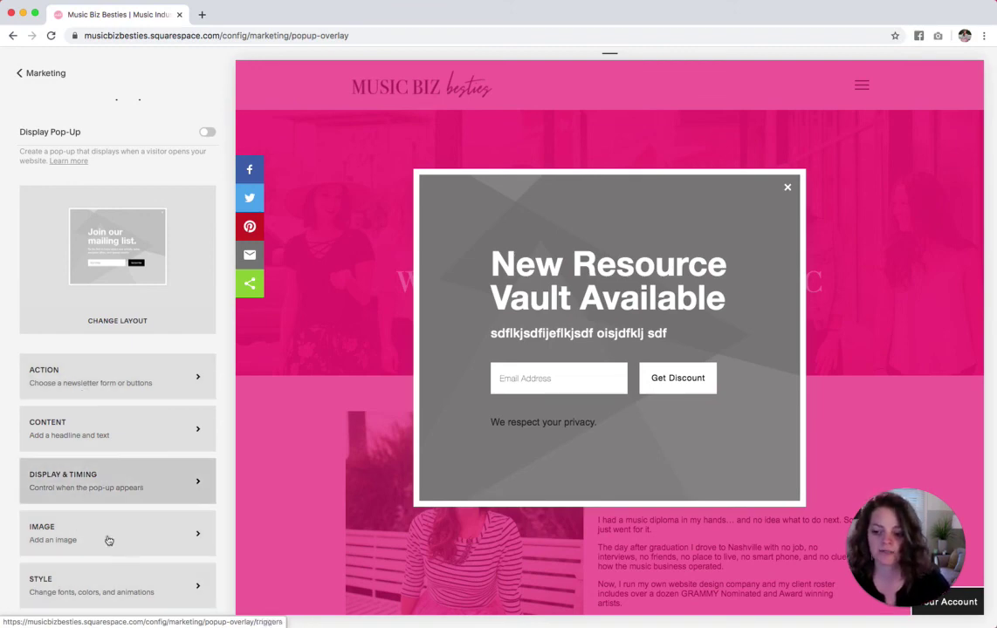
click(208, 133)
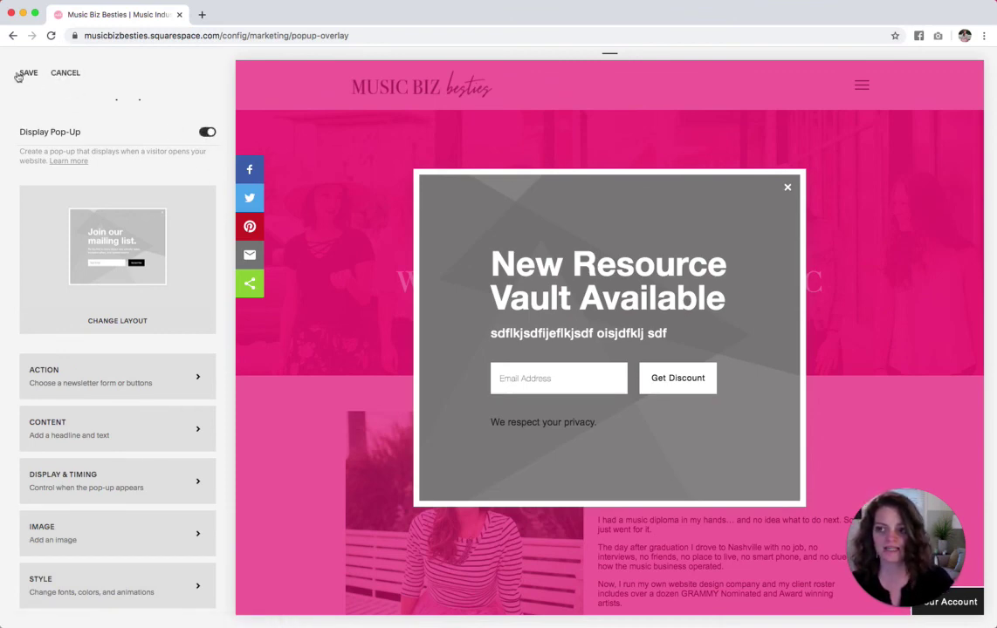